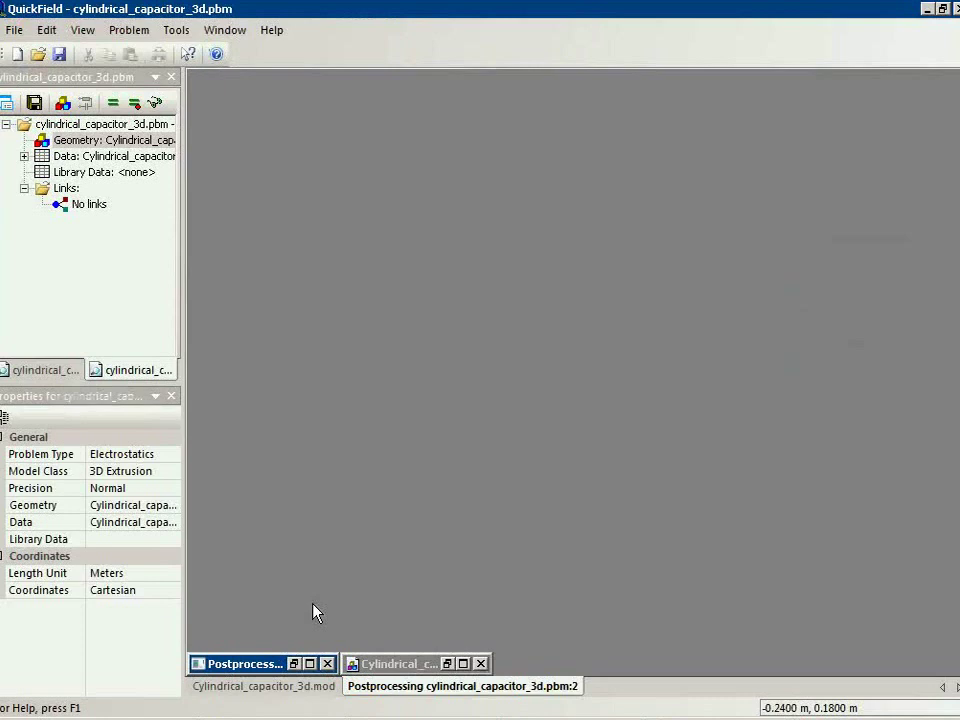
pyautogui.hotkey('alt', 'Tab')
pyautogui.hotkey('alt', 'Tab')
pyautogui.hotkey('alt', 'Tab')
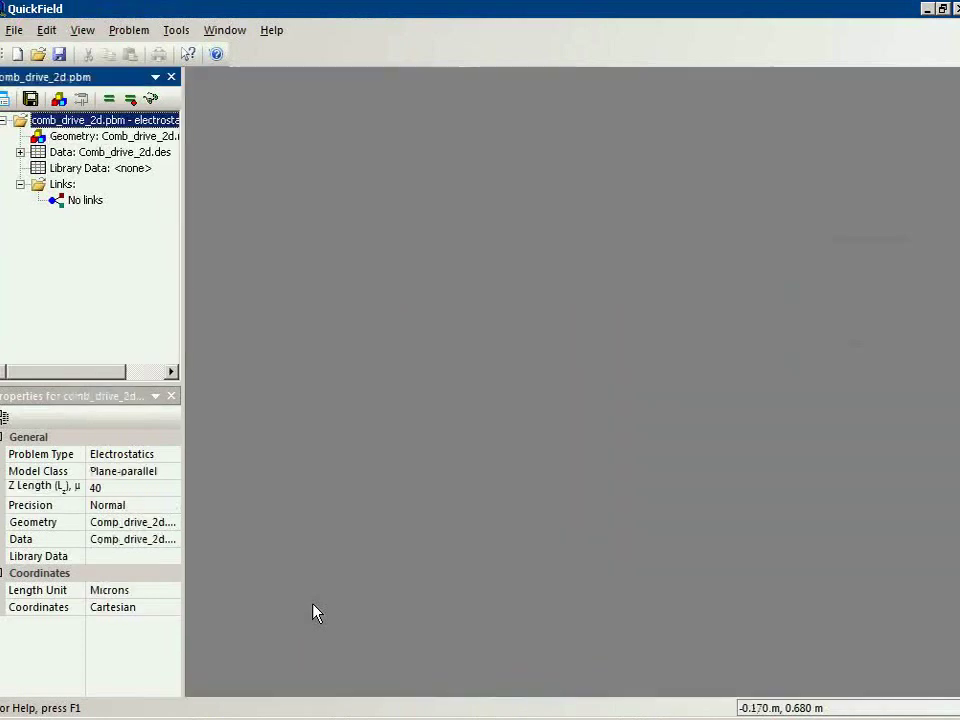
pyautogui.rightClick(101, 120)
pyautogui.click(150, 216)
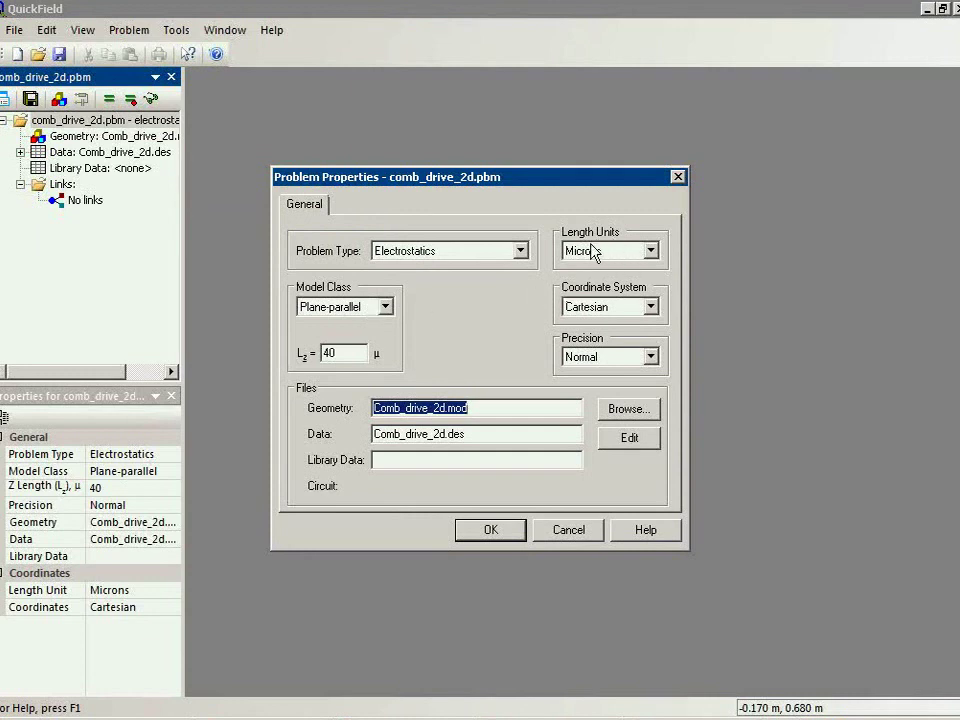
pyautogui.click(472, 531)
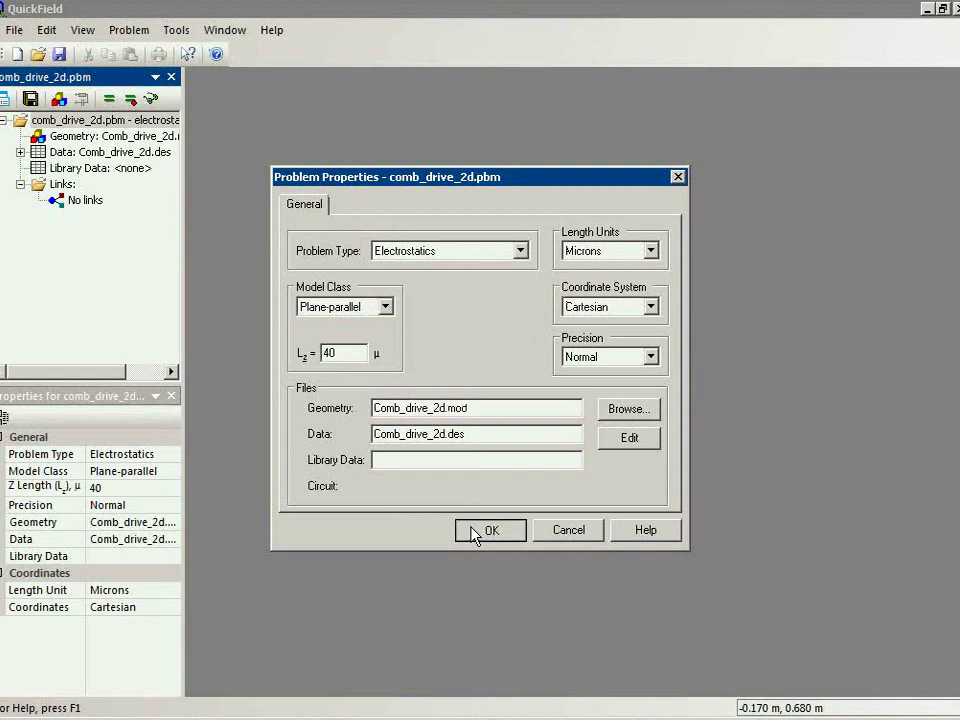
# Step: Open the meshed geometry, expand block and edge labels, and highlight semiconductor blocks and U- edges
pyautogui.doubleClick(102, 138)
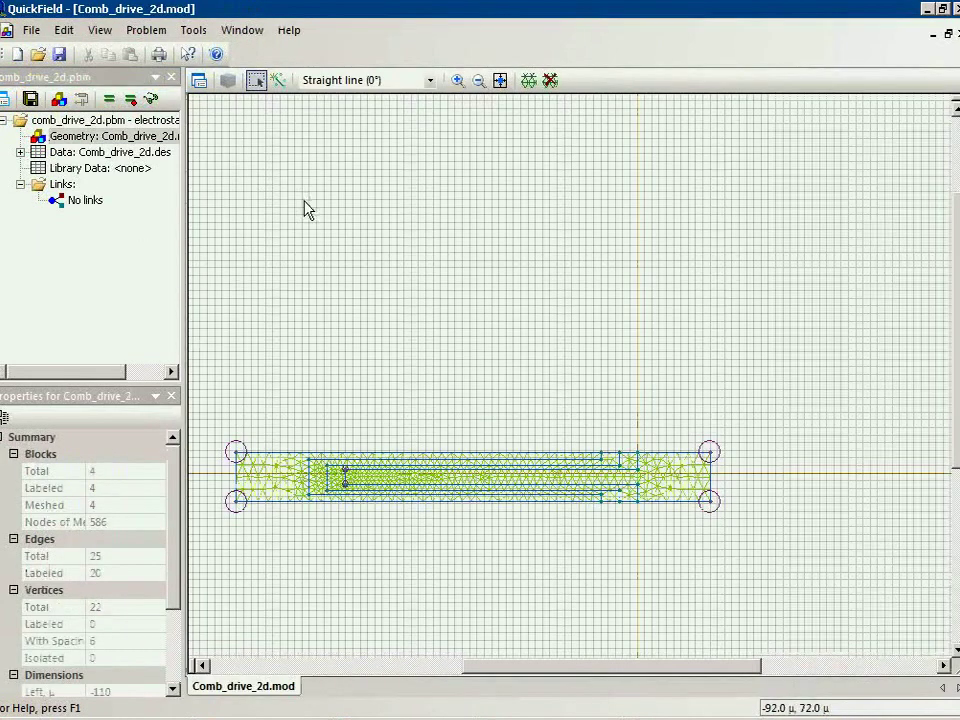
pyautogui.click(20, 152)
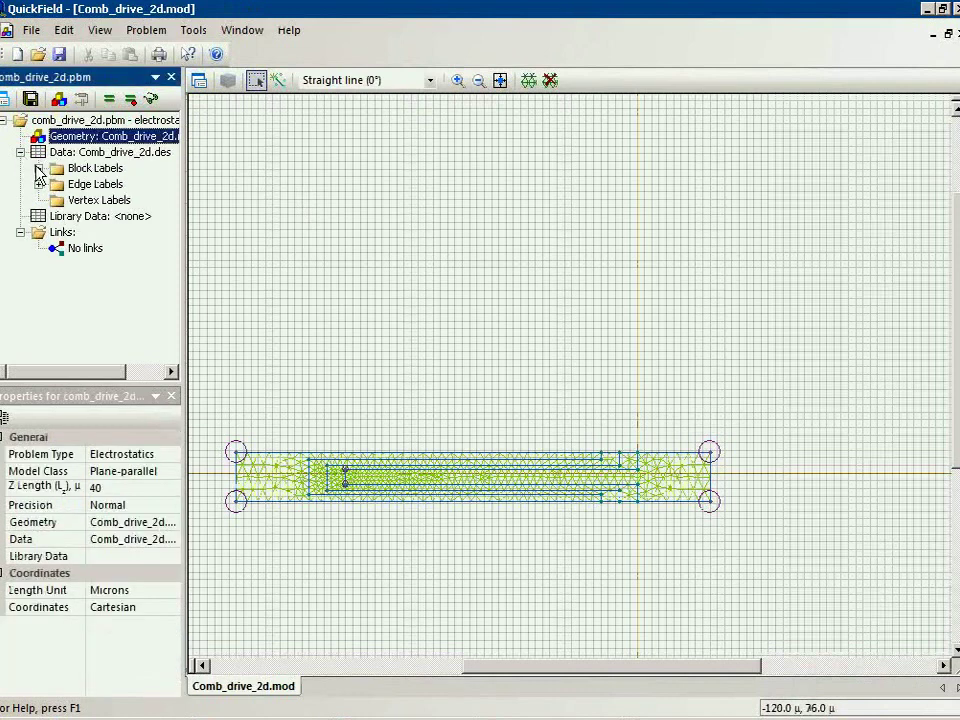
pyautogui.click(38, 168)
pyautogui.click(38, 216)
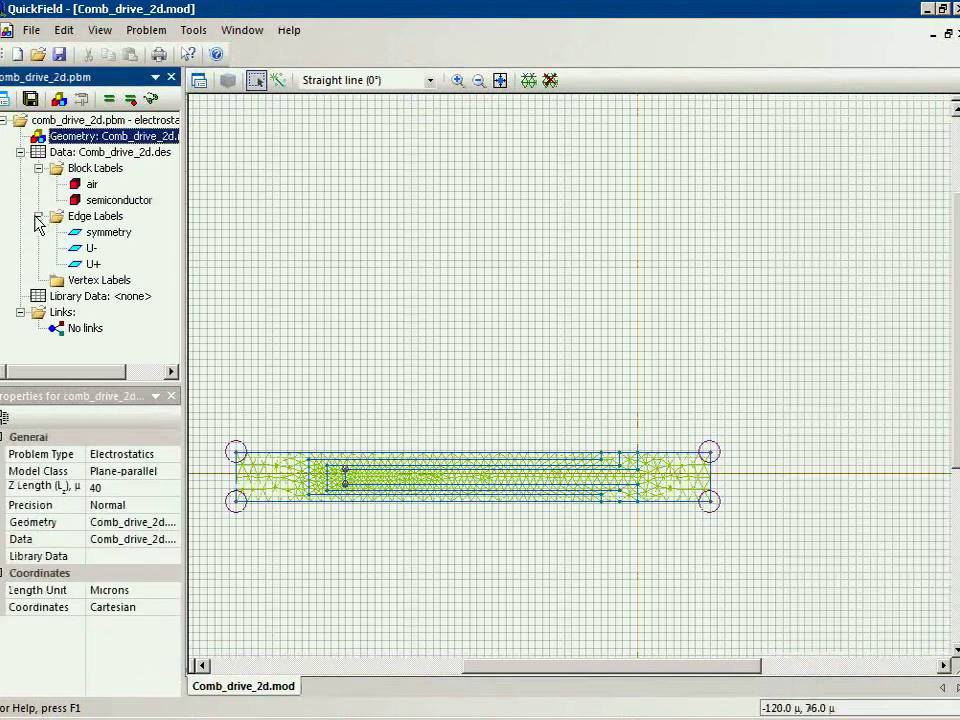
pyautogui.click(115, 200)
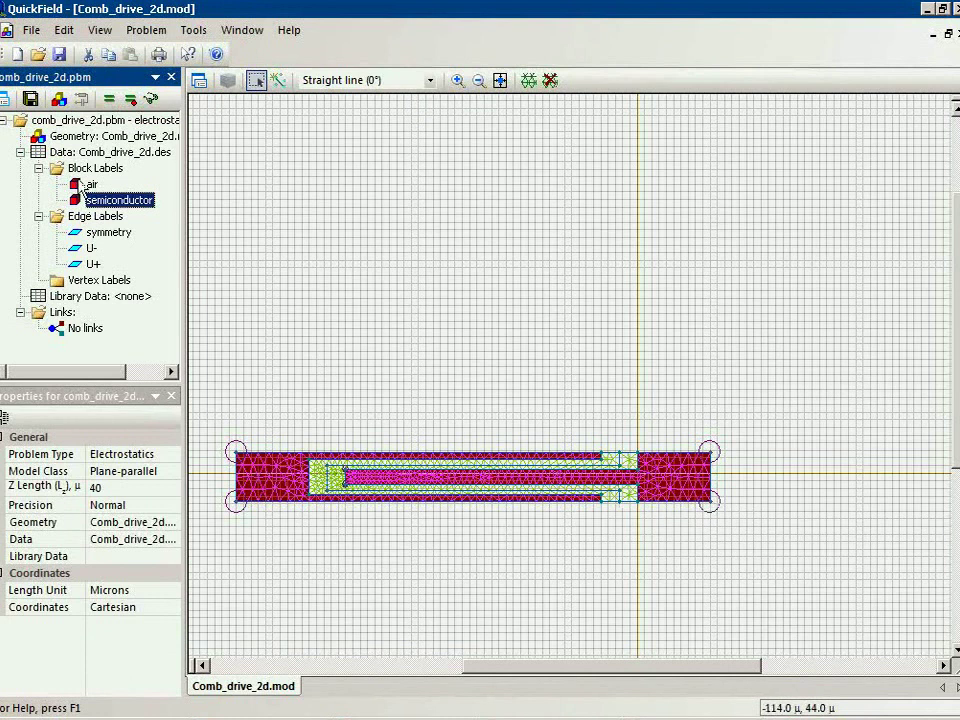
pyautogui.click(84, 249)
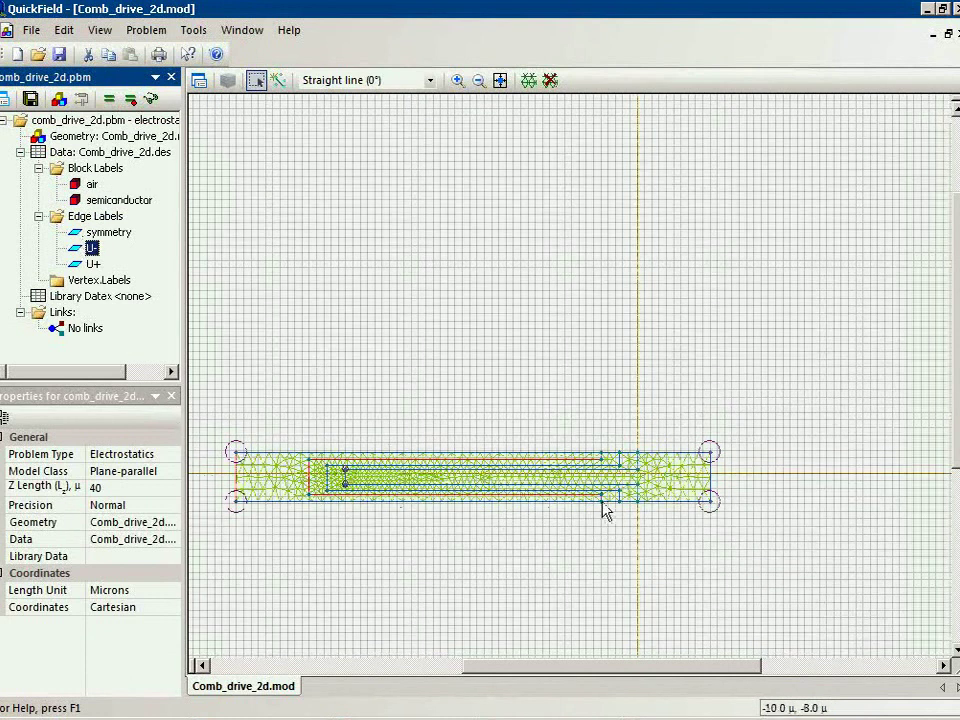
pyautogui.doubleClick(91, 249)
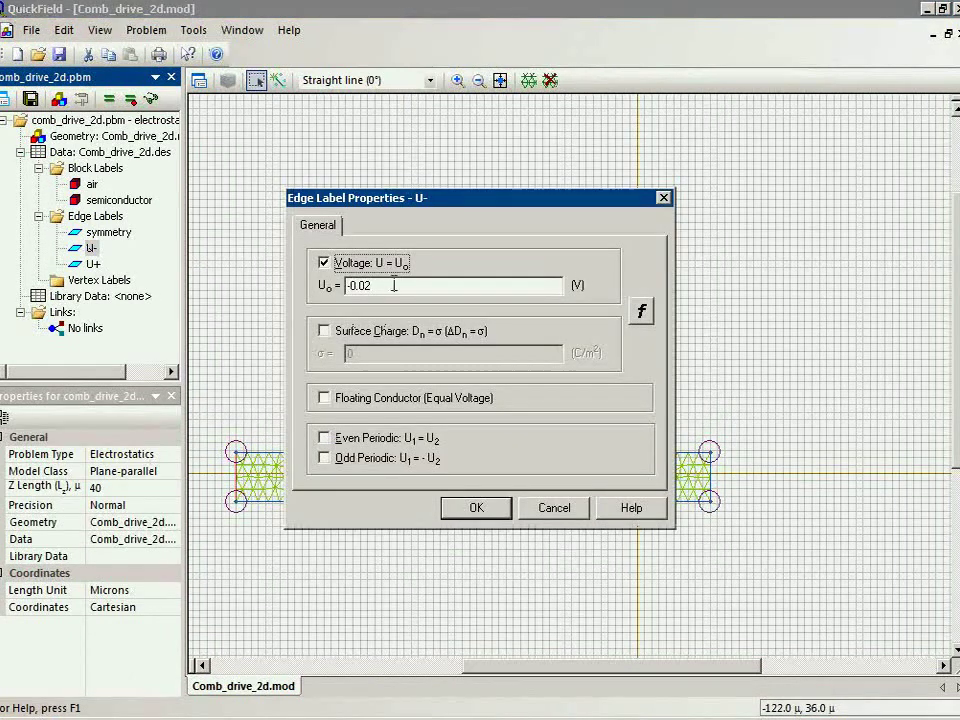
pyautogui.click(555, 508)
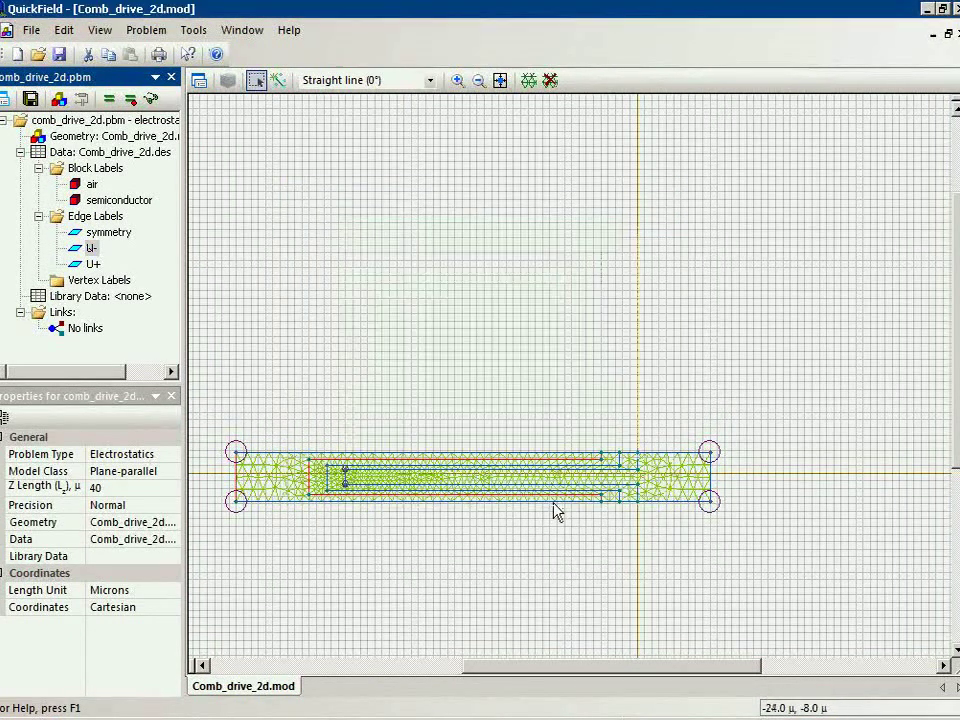
pyautogui.click(92, 264)
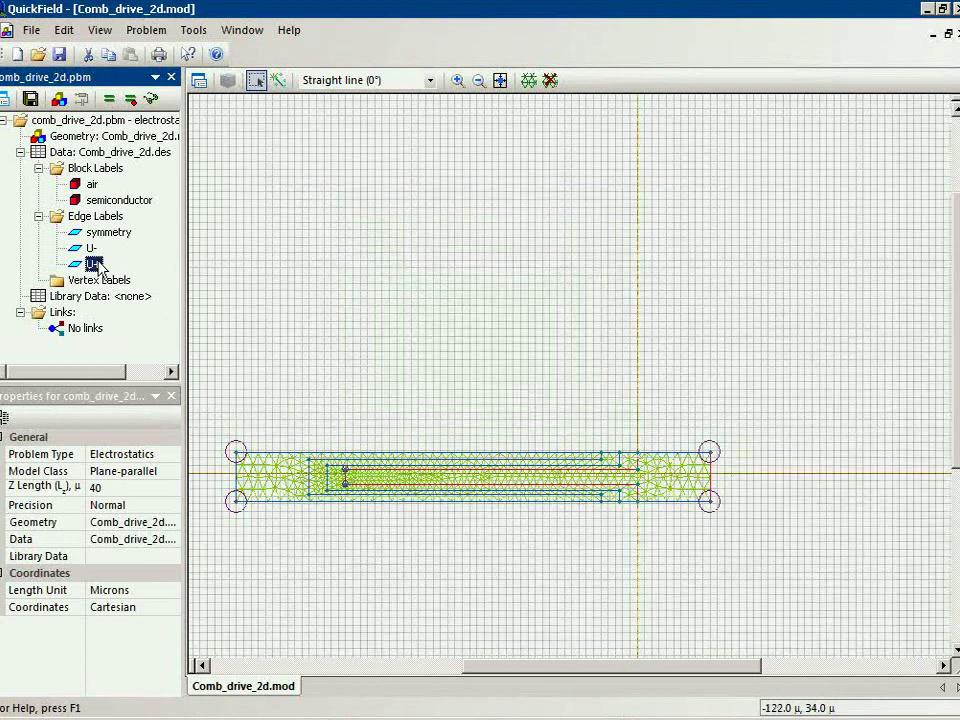
pyautogui.doubleClick(95, 264)
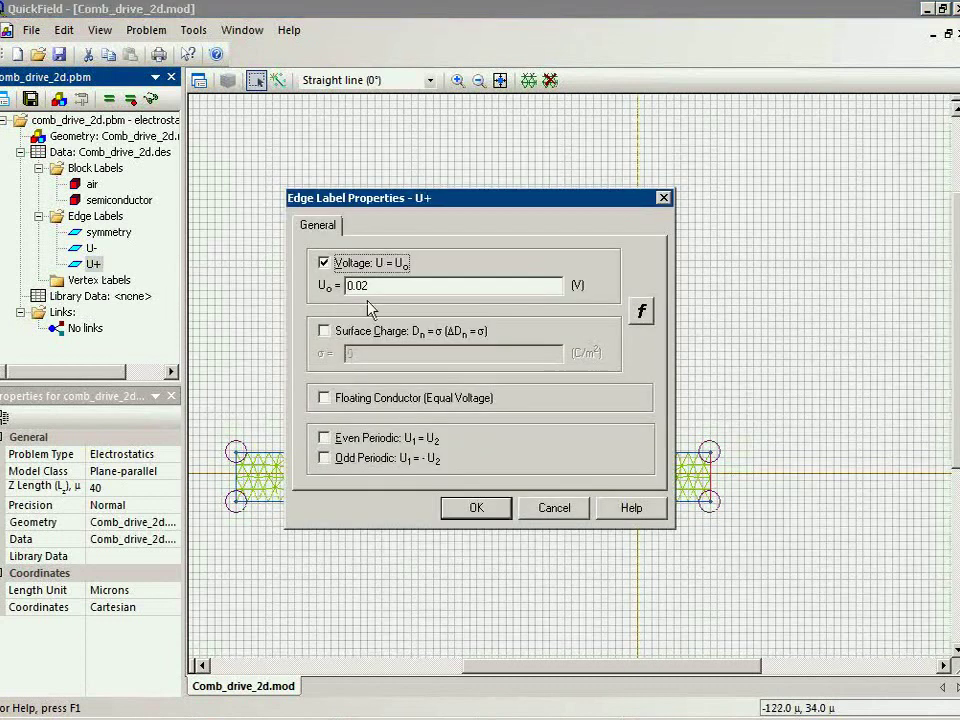
pyautogui.click(560, 508)
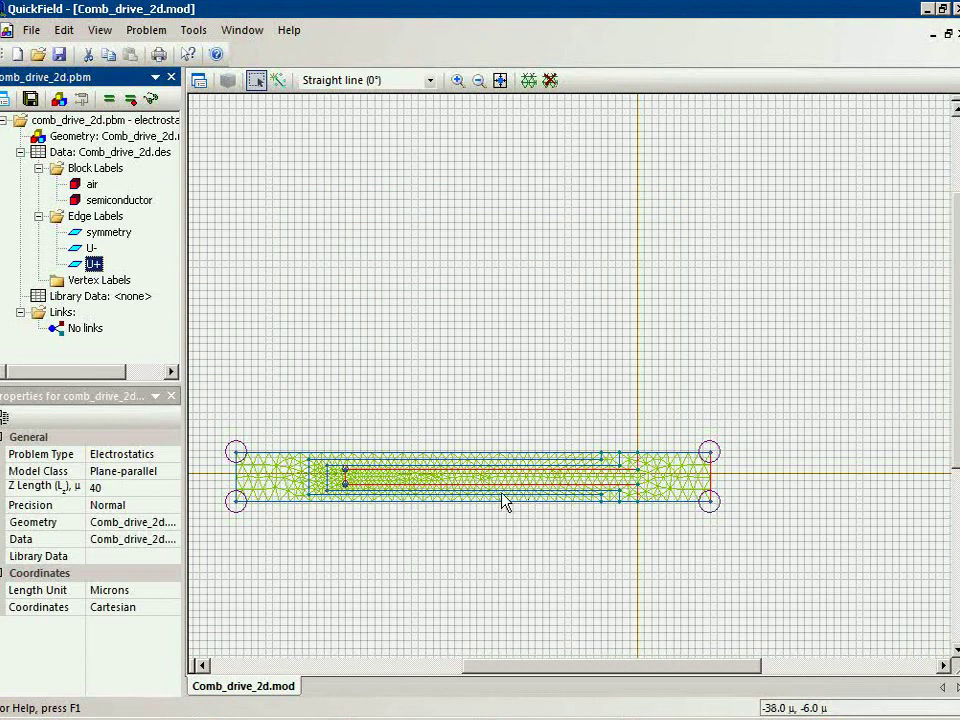
pyautogui.click(100, 233)
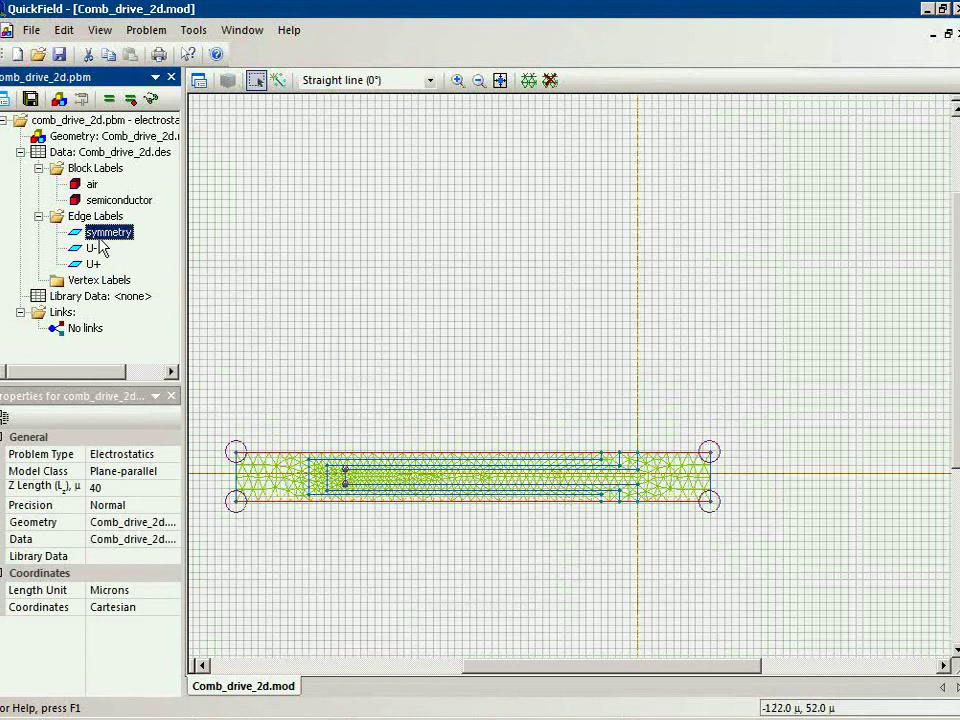
pyautogui.doubleClick(100, 240)
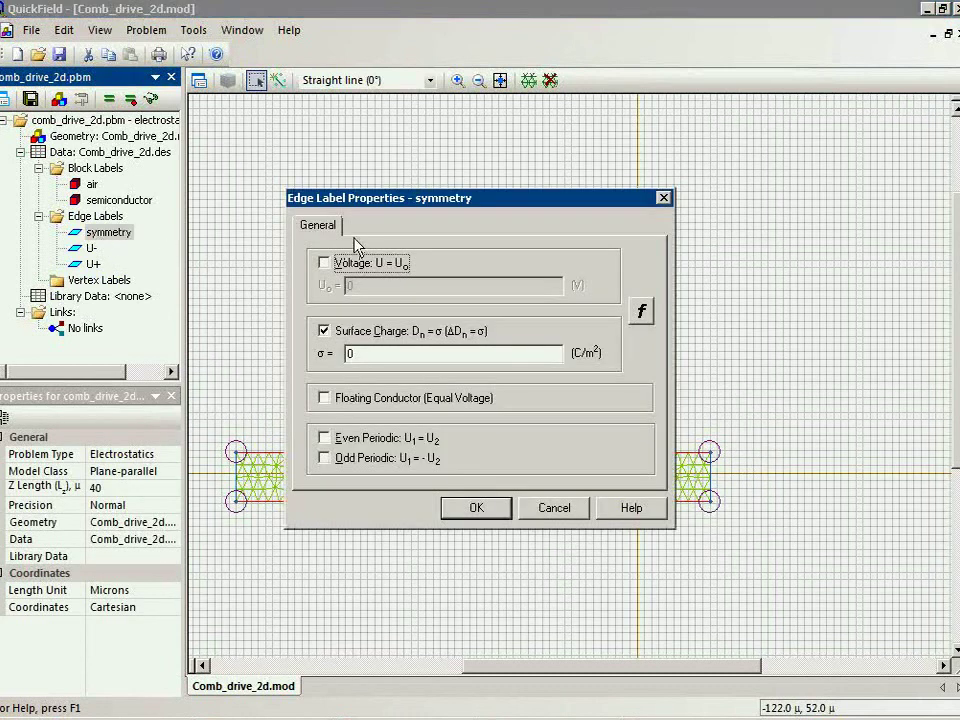
pyautogui.moveTo(390, 200); pyautogui.dragTo(296, 60)
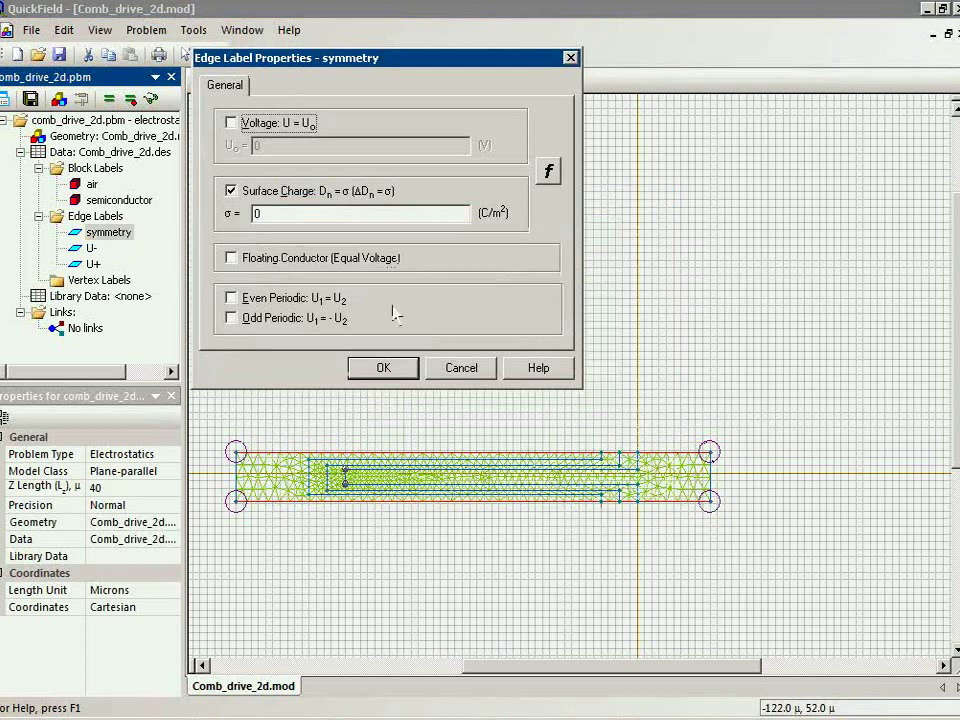
pyautogui.click(460, 368)
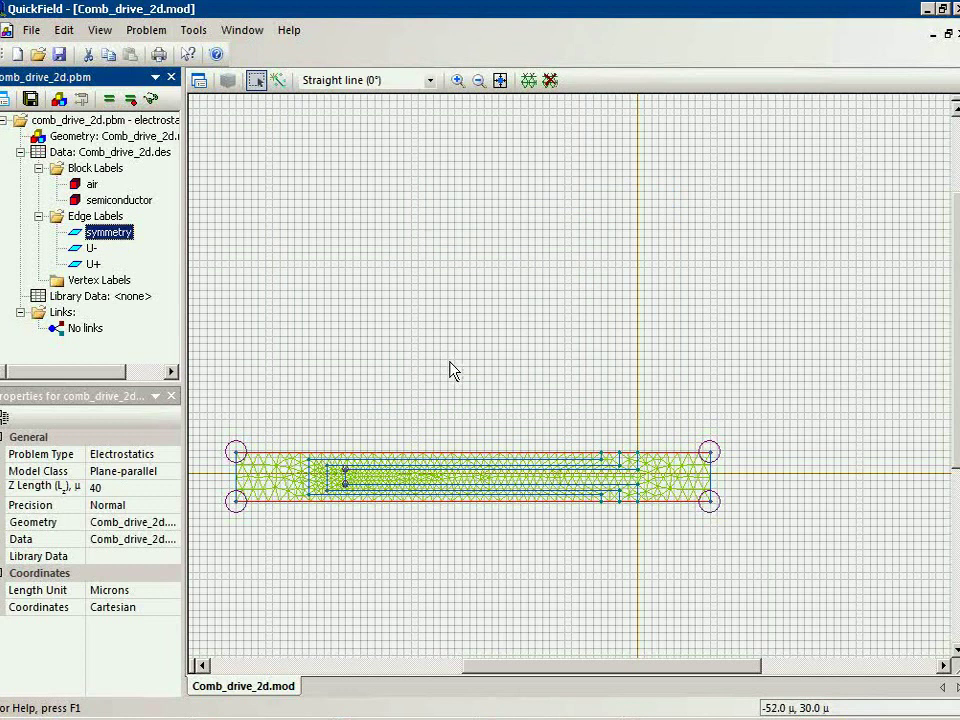
# Step: Show the results as a potential colour map with field-strength vectors and no equilines
pyautogui.click(150, 99)
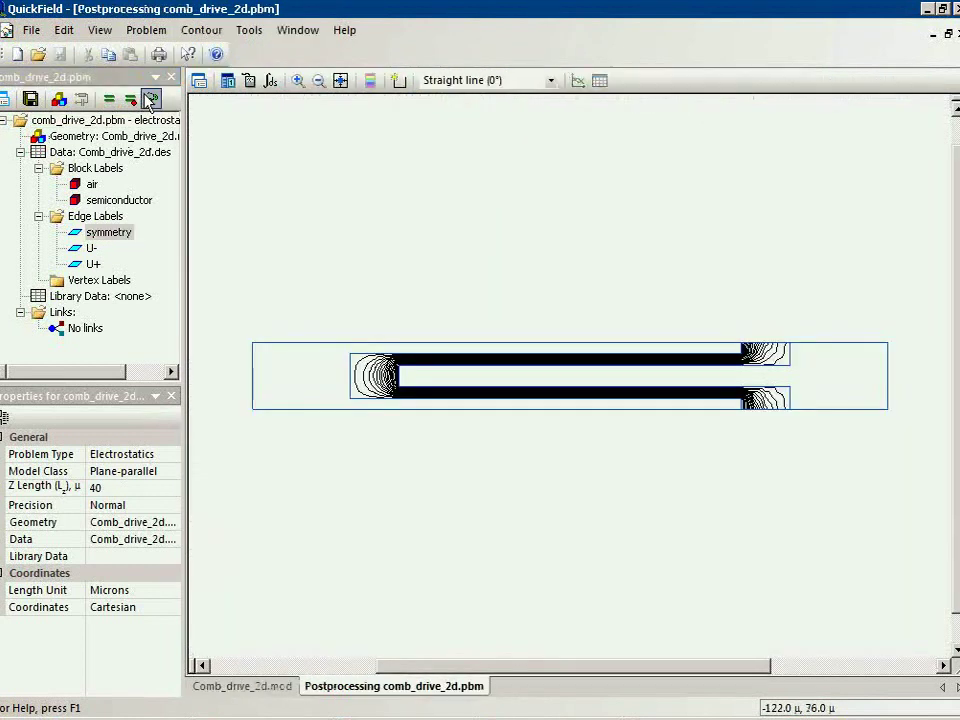
pyautogui.click(199, 80)
pyautogui.click(300, 377)
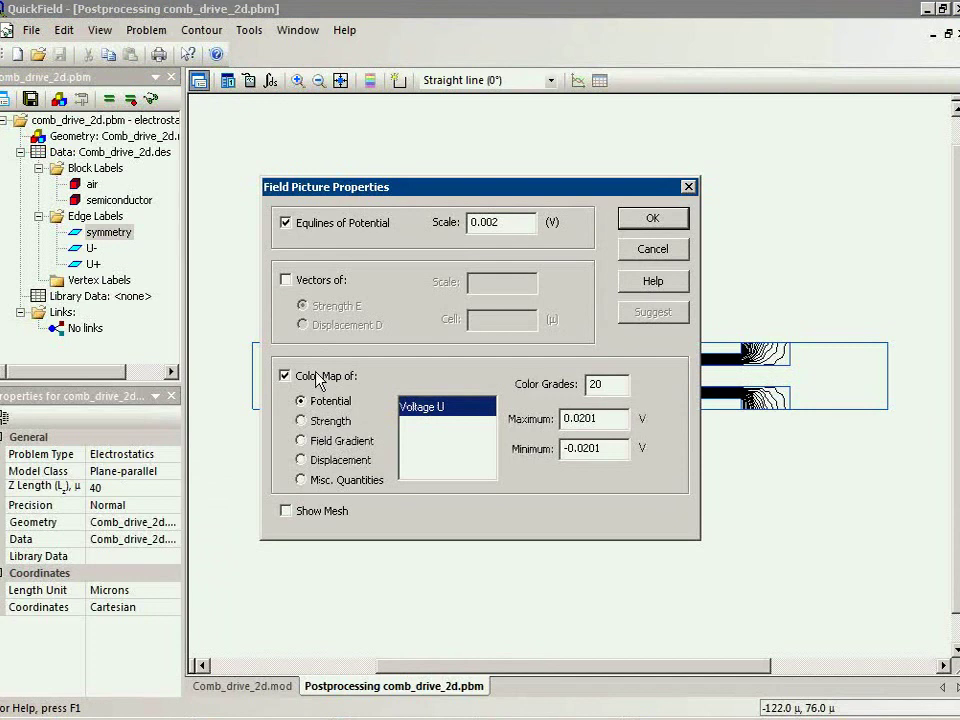
pyautogui.click(296, 223)
pyautogui.click(302, 286)
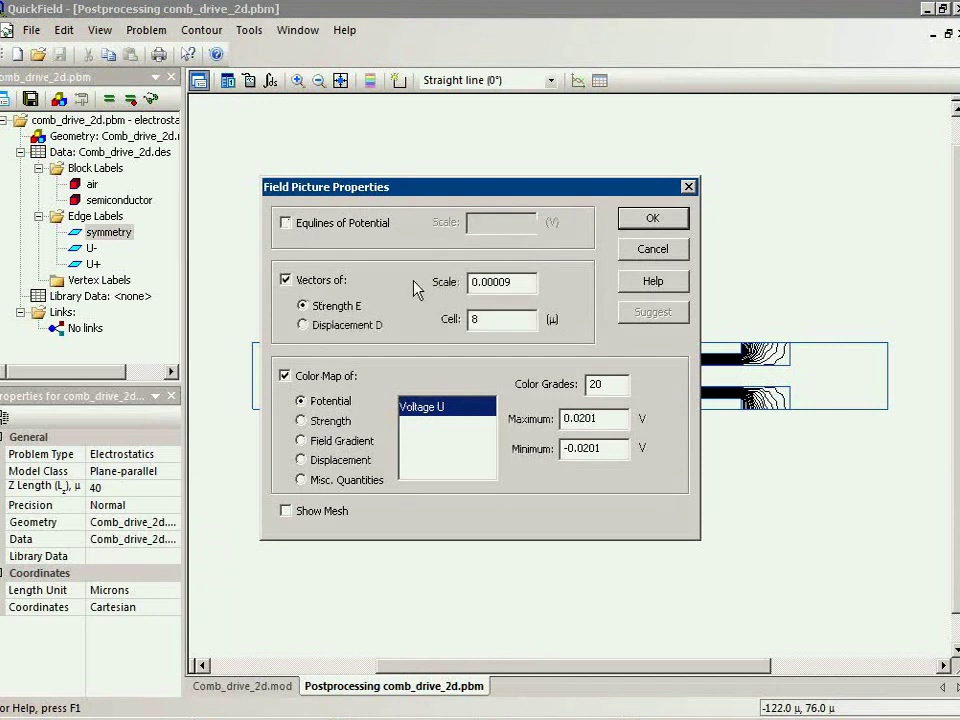
pyautogui.moveTo(570, 187); pyautogui.dragTo(490, 168)
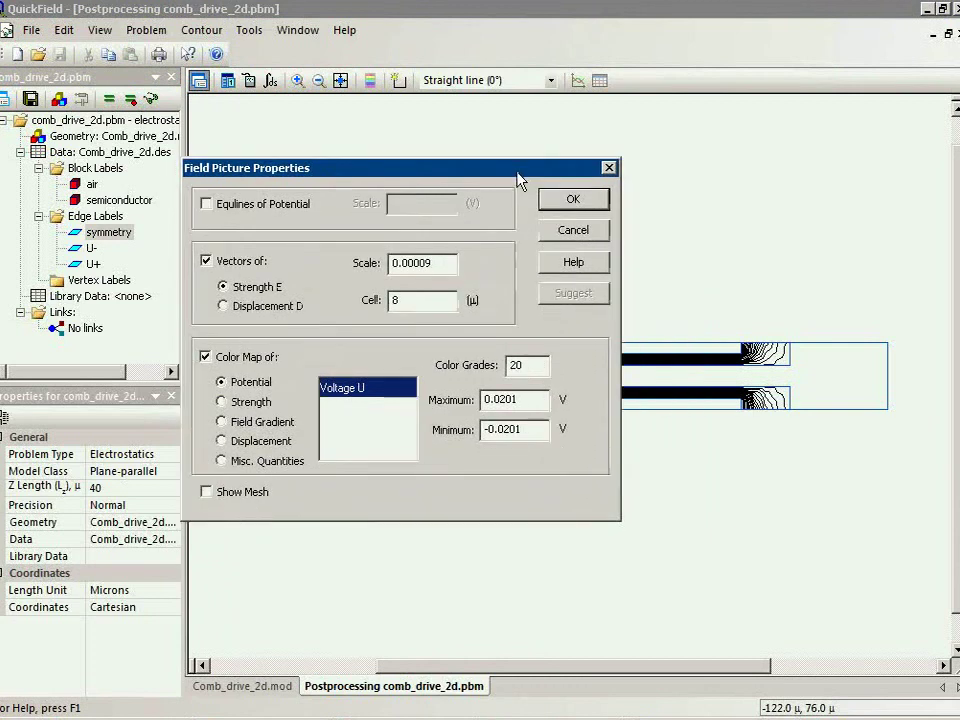
pyautogui.click(570, 200)
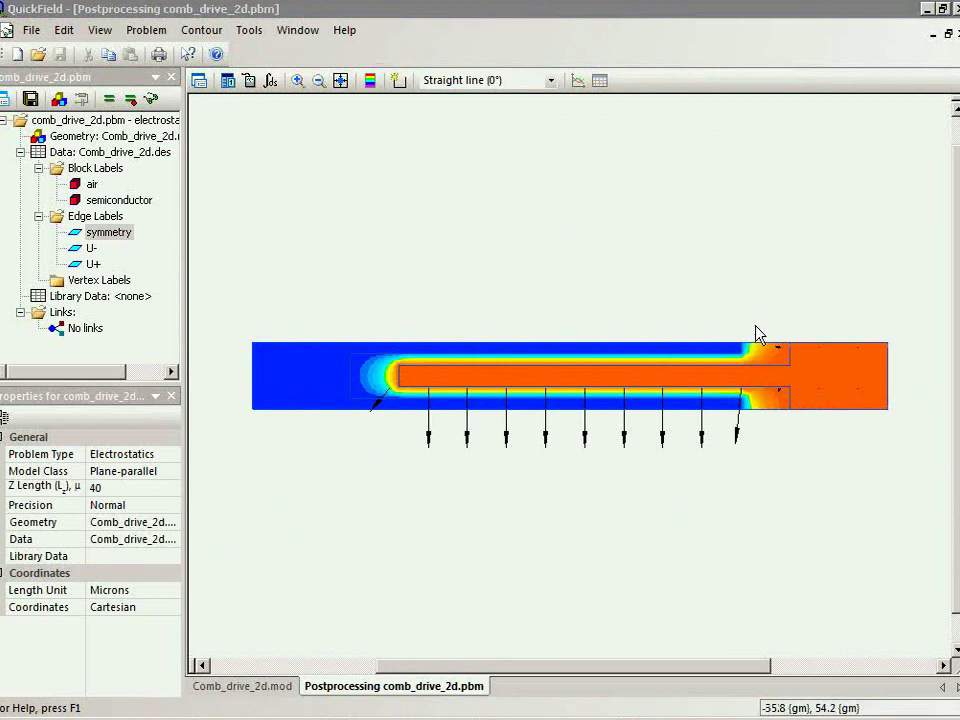
# Step: Reduce the field vector cell size to 4 µ, then to 3 µ
pyautogui.click(199, 80)
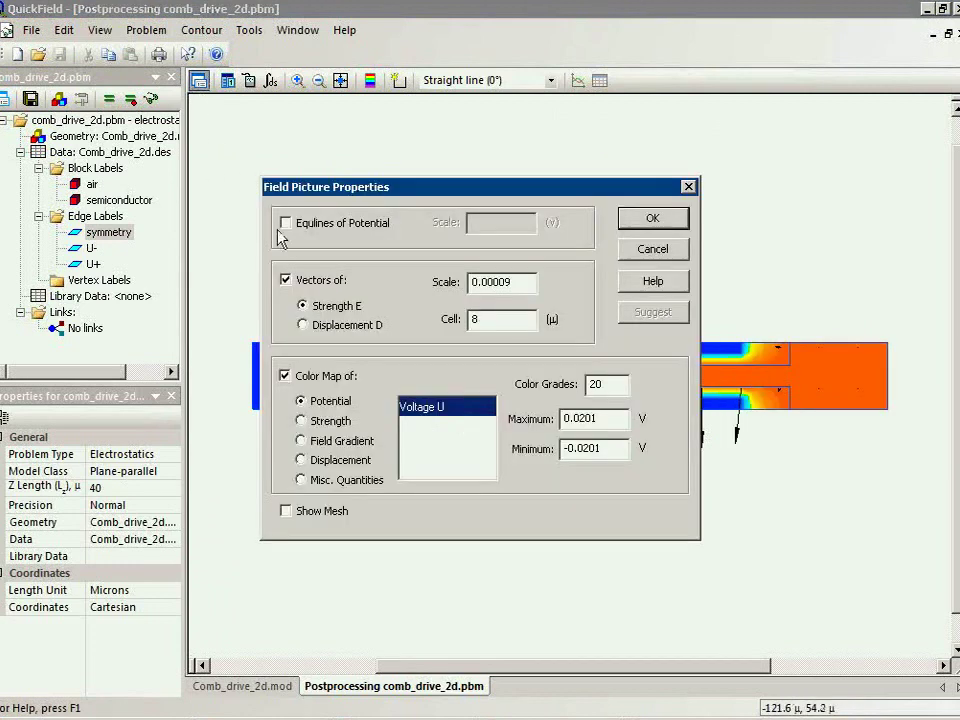
pyautogui.click(487, 316)
pyautogui.press('BackSpace')
pyautogui.write('4')
pyautogui.click(618, 226)
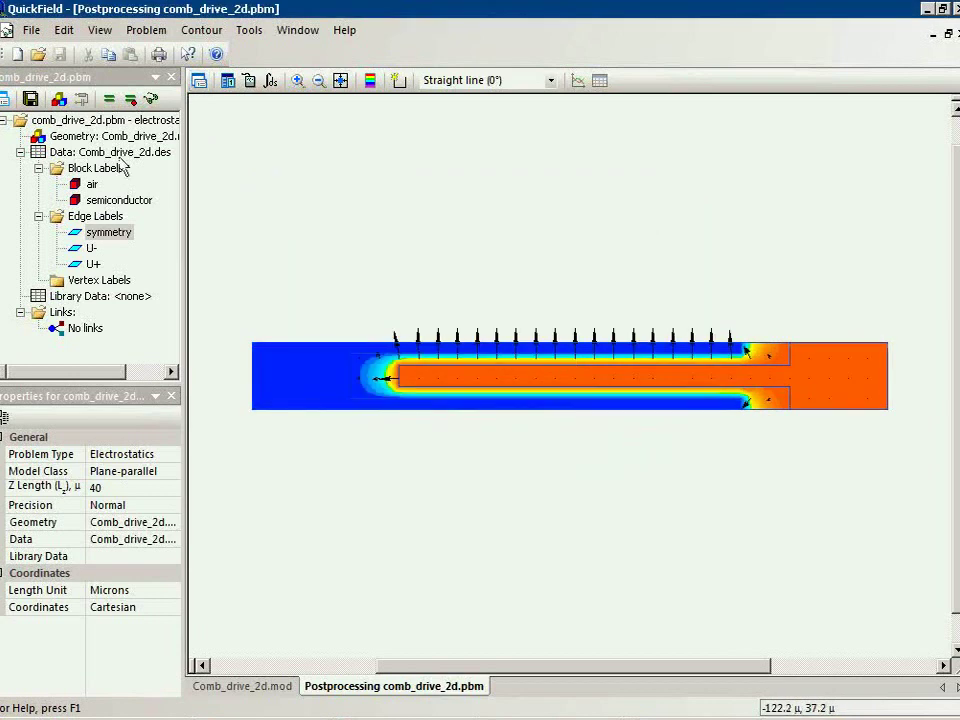
pyautogui.click(198, 80)
pyautogui.click(476, 318)
pyautogui.press('BackSpace')
pyautogui.write('3')
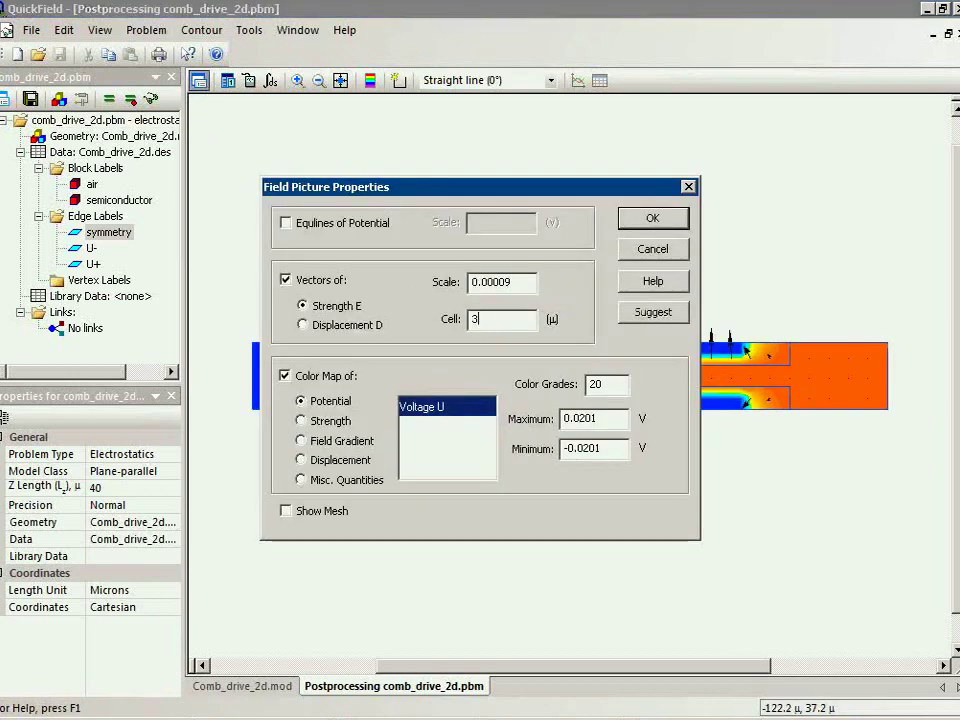
pyautogui.press('Return')
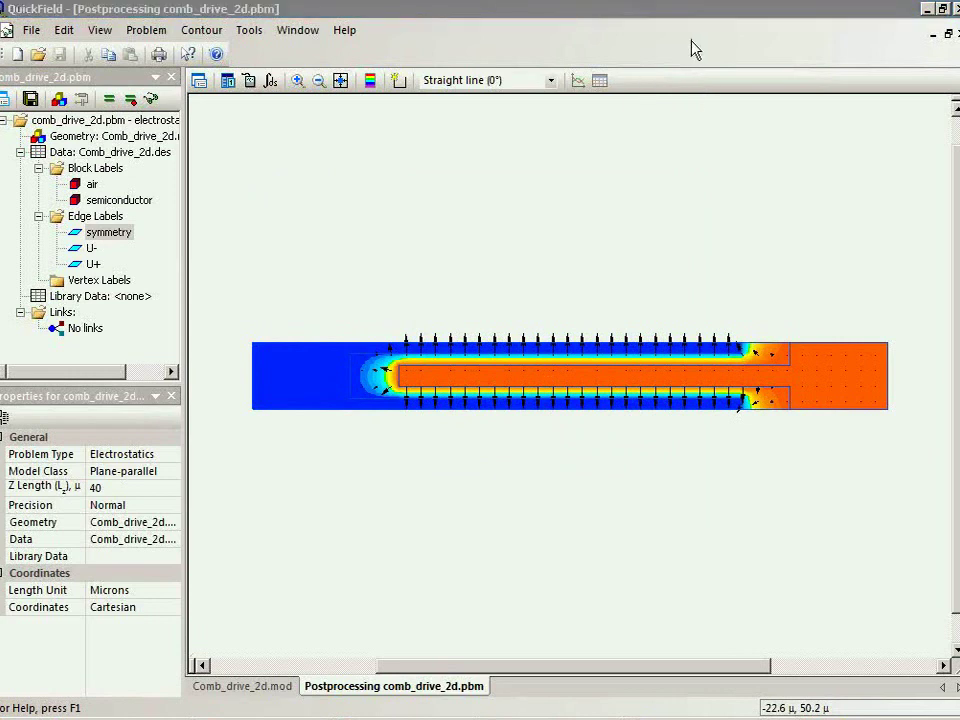
# Step: Add the right-hand block and finger root to the contour; compute force 2.277e-13 N at -177.76°
pyautogui.click(399, 80)
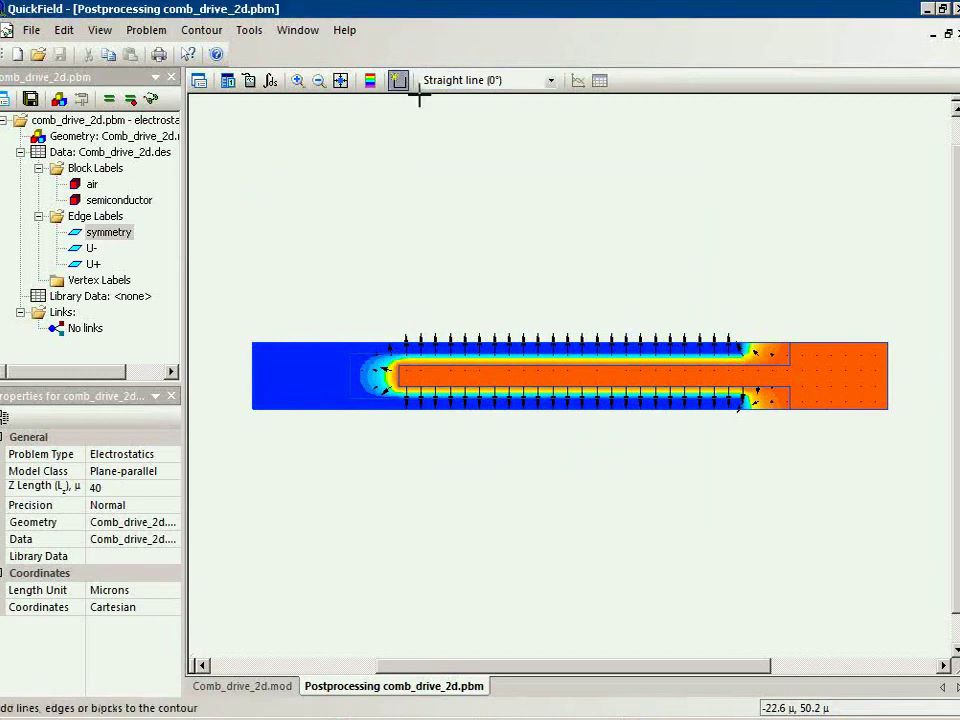
pyautogui.click(840, 366)
pyautogui.click(776, 379)
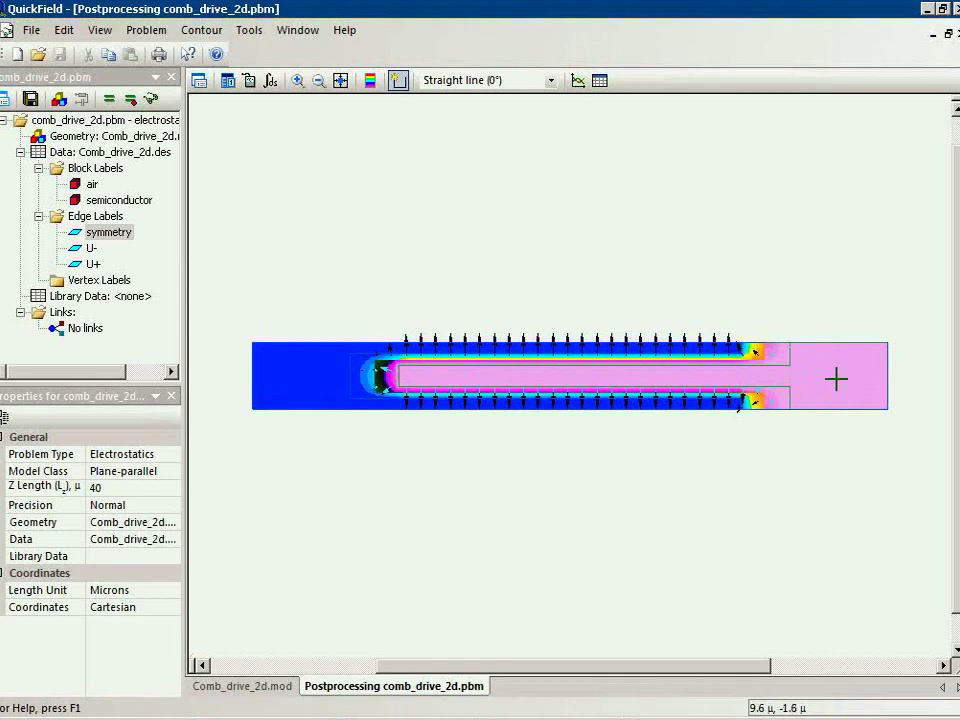
pyautogui.click(270, 80)
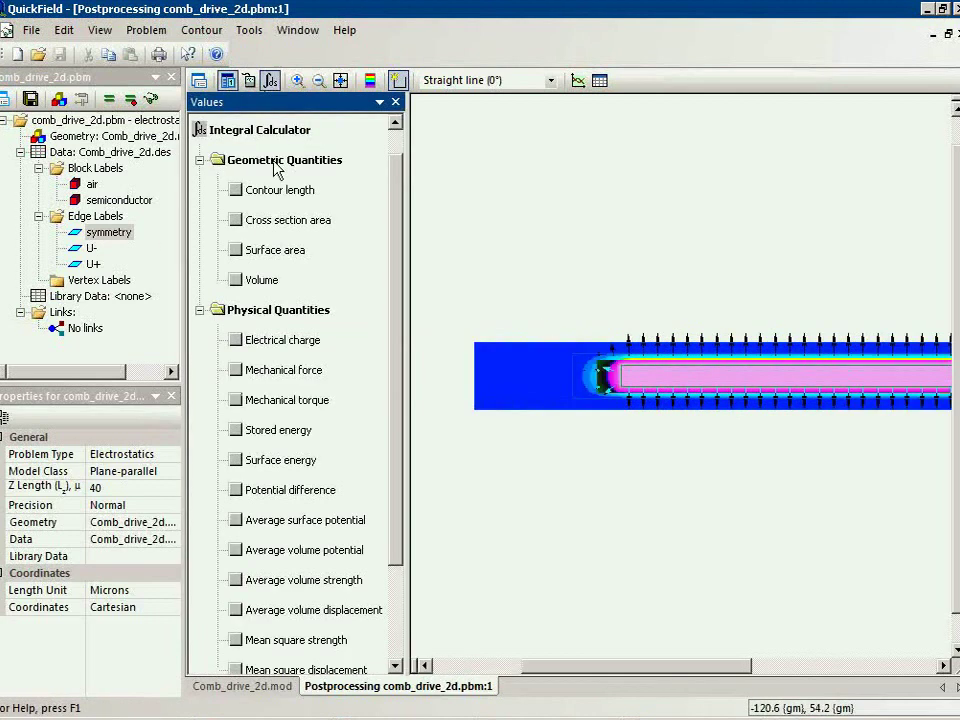
pyautogui.click(238, 370)
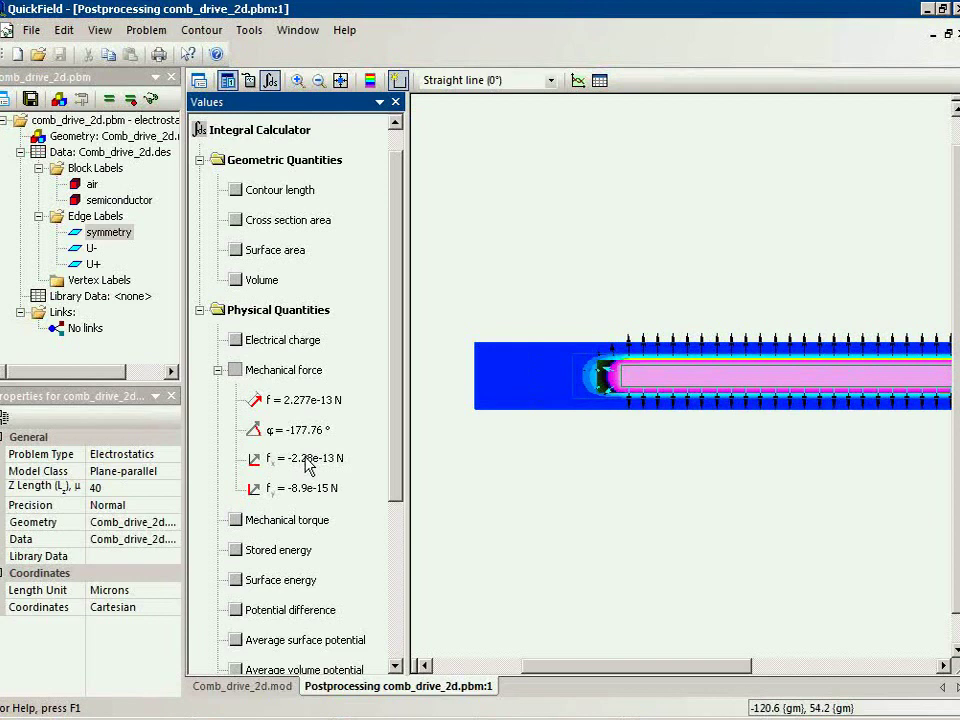
# Step: Change the comb drive problem's model class to 3D Extrusion in Problem Properties and confirm
pyautogui.rightClick(60, 129)
pyautogui.click(124, 223)
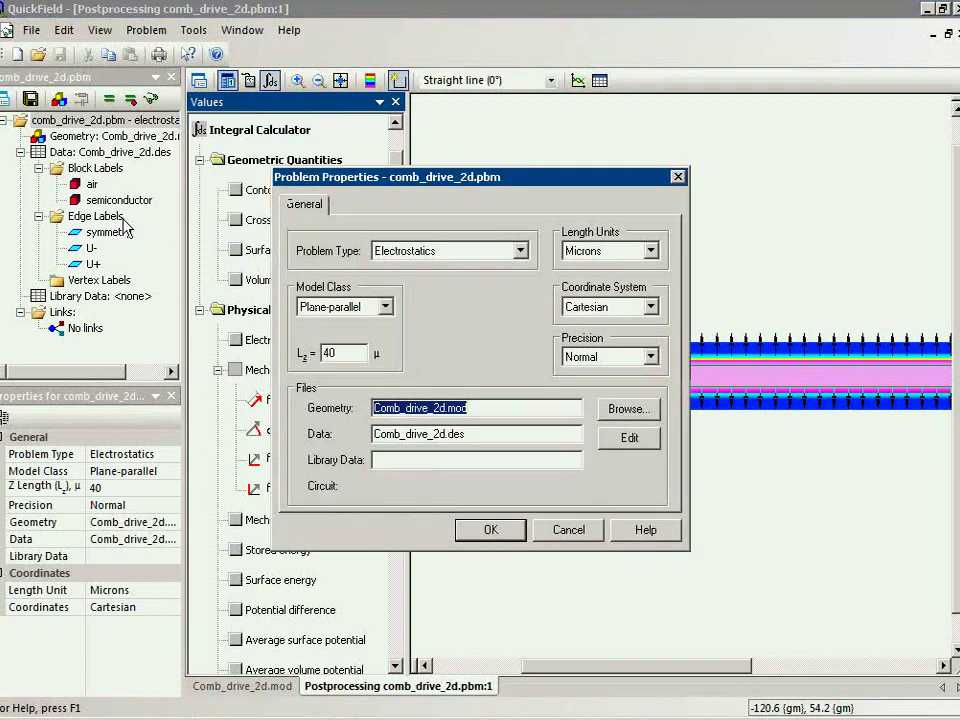
pyautogui.click(387, 312)
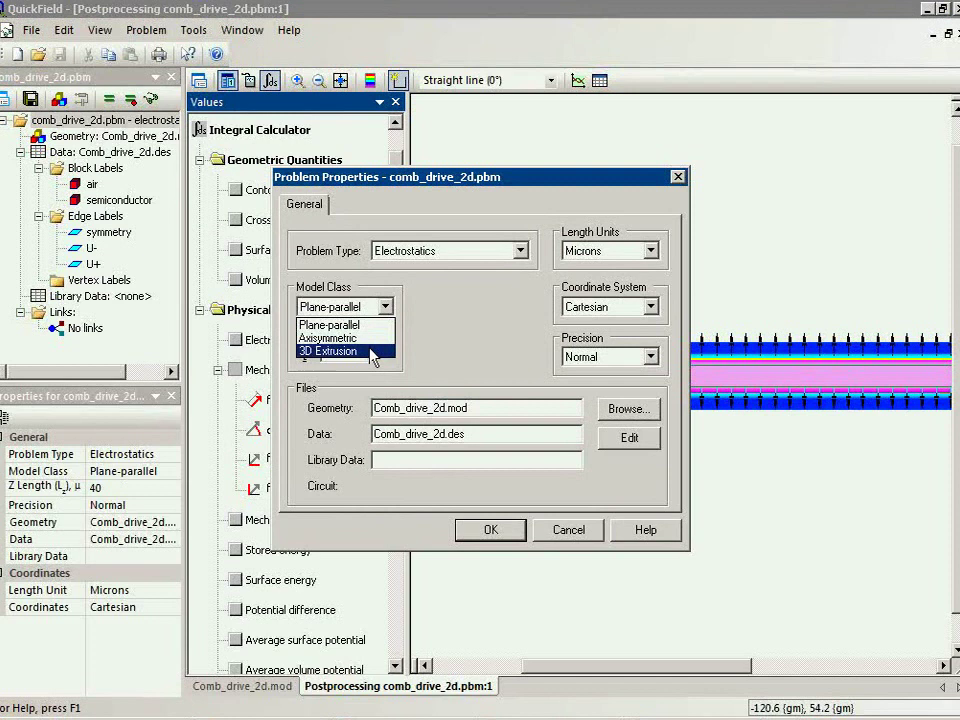
pyautogui.click(371, 352)
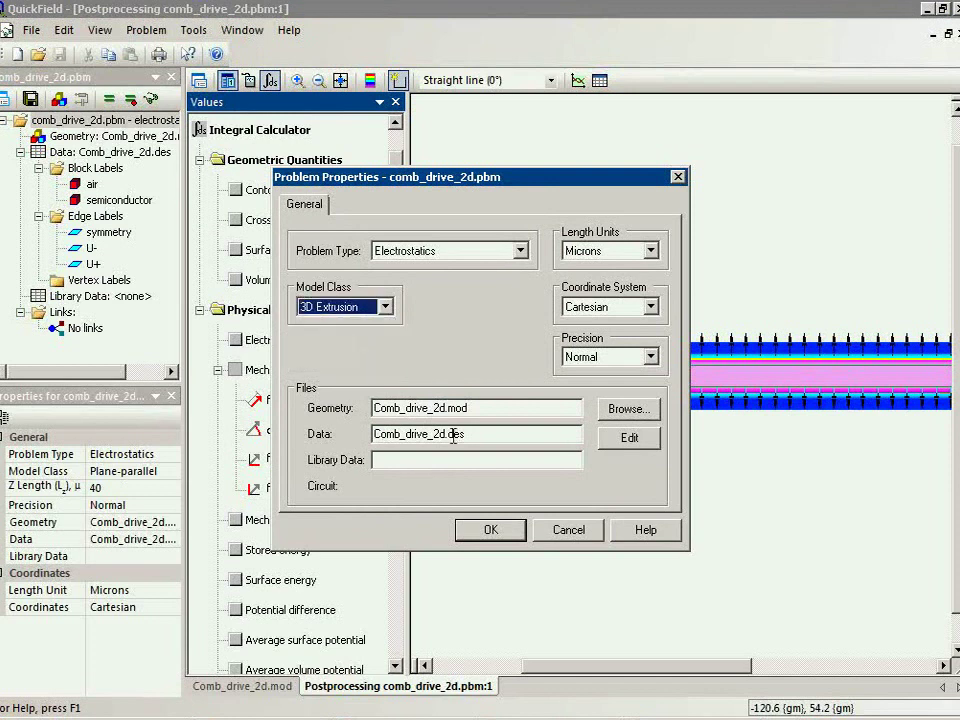
pyautogui.click(489, 533)
pyautogui.click(553, 416)
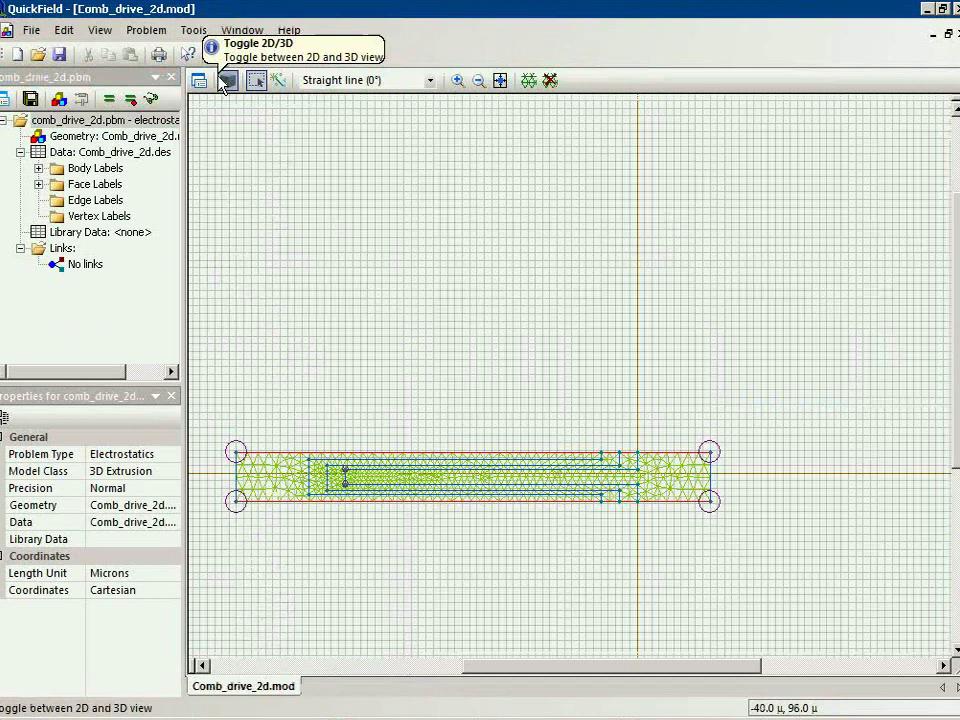
# Step: Preview the extruded 3D model, highlight the semiconductor bodies, then return to the 2D view
pyautogui.click(226, 81)
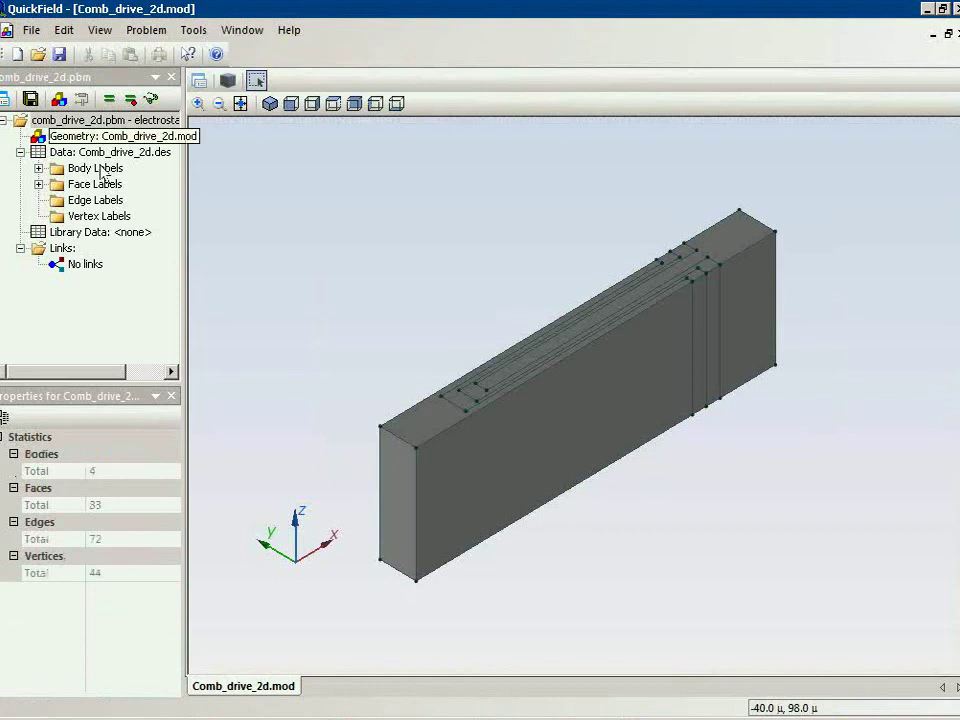
pyautogui.click(38, 168)
pyautogui.click(38, 216)
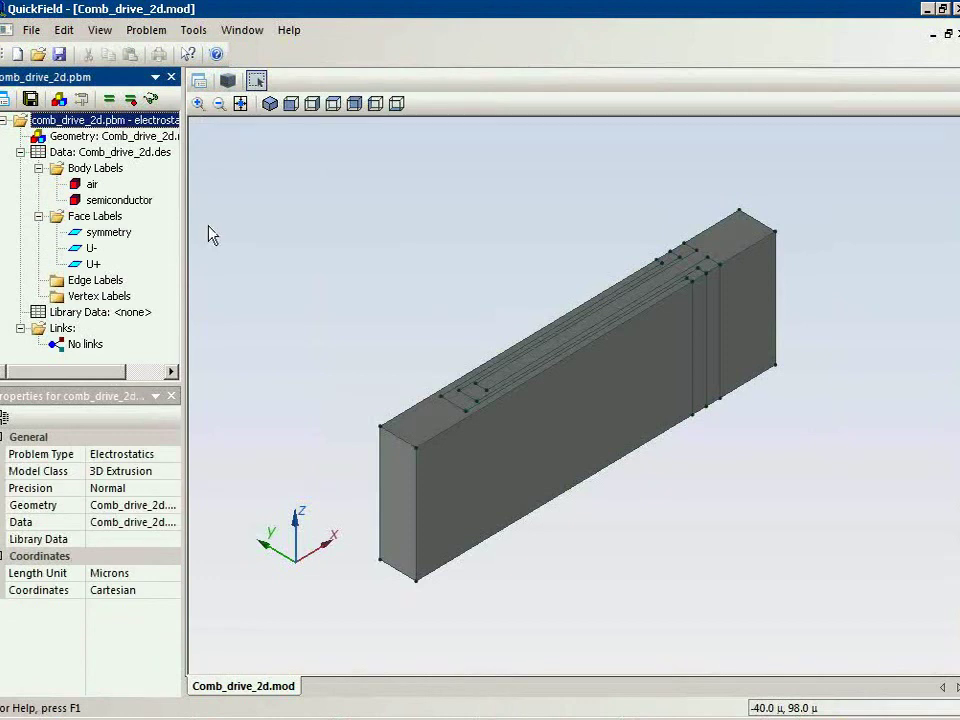
pyautogui.click(128, 202)
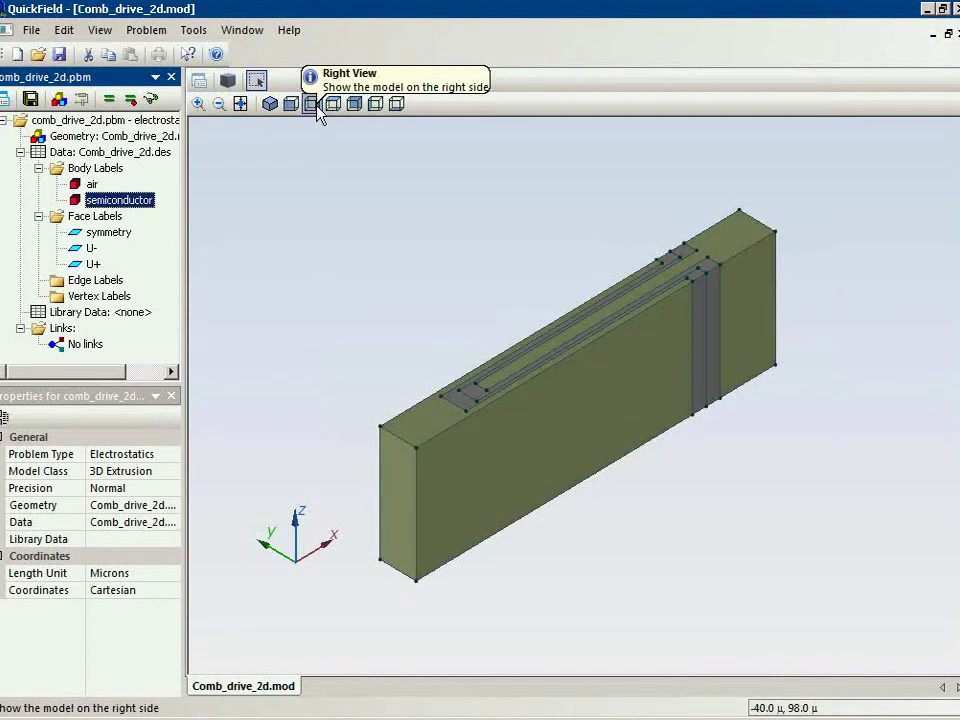
pyautogui.click(226, 79)
# Step: Select the whole 2D model and add extrusion levels at 60 µ and -20 µ
pyautogui.moveTo(240, 222); pyautogui.dragTo(928, 456)
pyautogui.moveTo(176, 514); pyautogui.dragTo(176, 575)
pyautogui.click(105, 615)
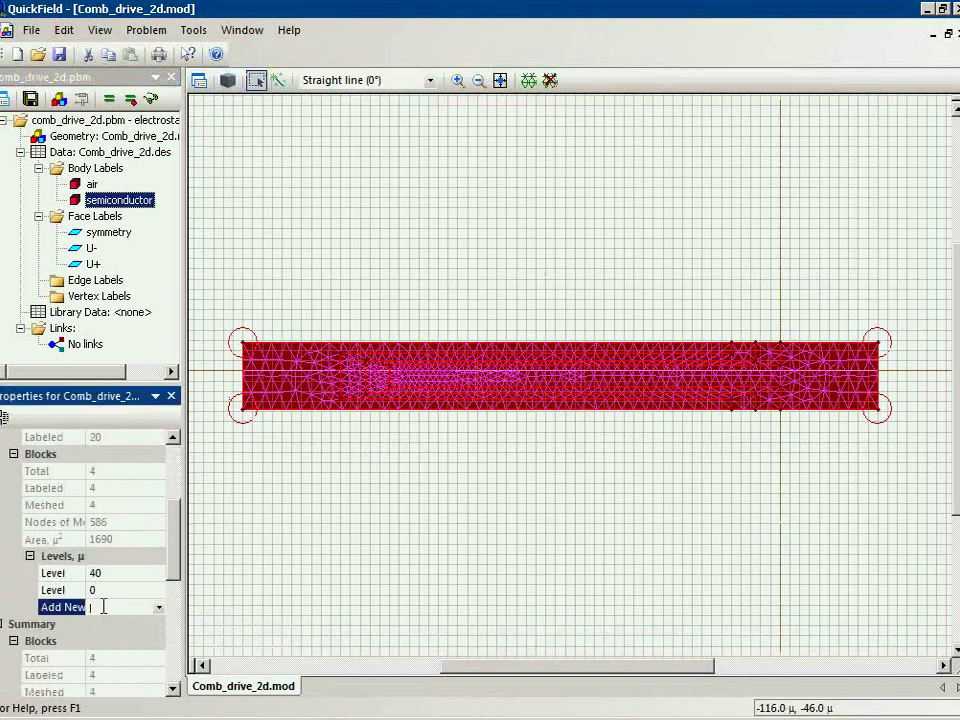
pyautogui.write('60')
pyautogui.press('Return')
pyautogui.scroll(-5, 174, 624)
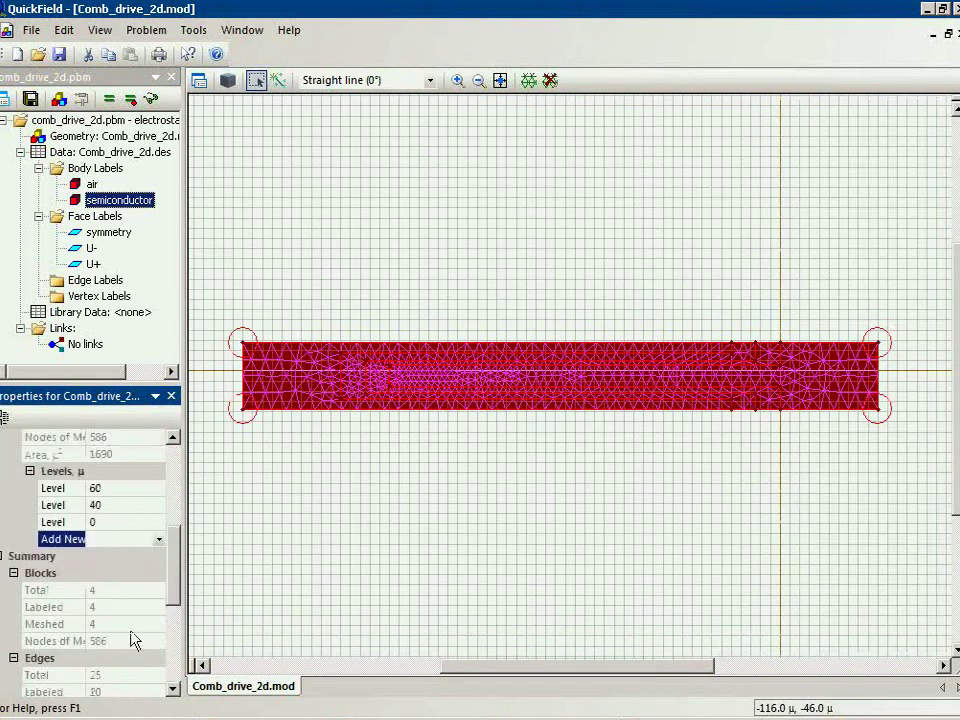
pyautogui.write('-20')
pyautogui.press('Return')
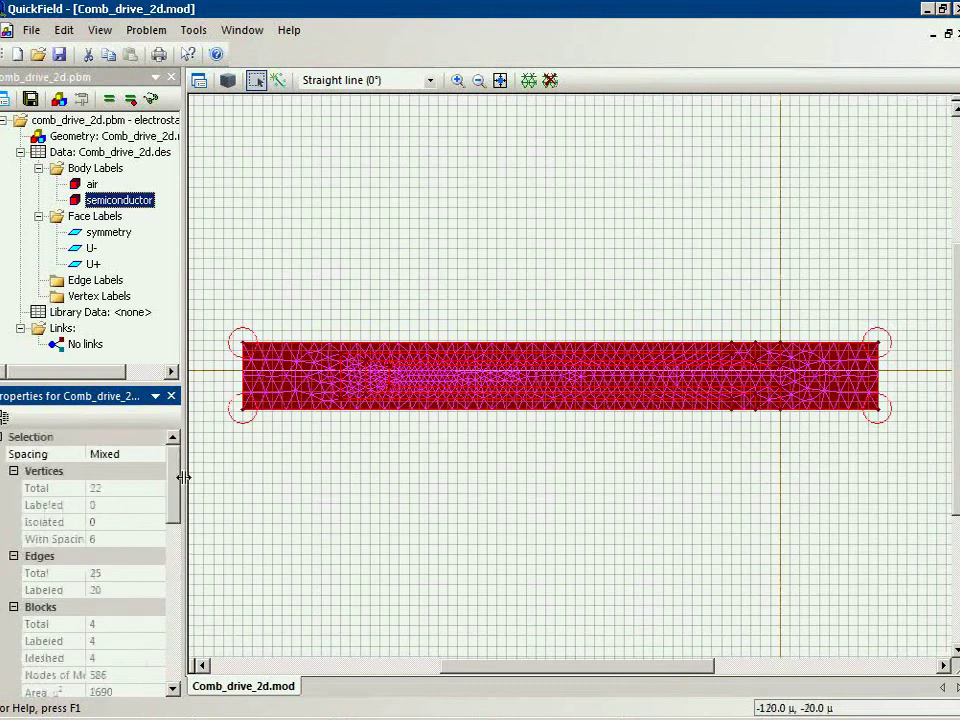
pyautogui.moveTo(175, 478); pyautogui.dragTo(171, 553)
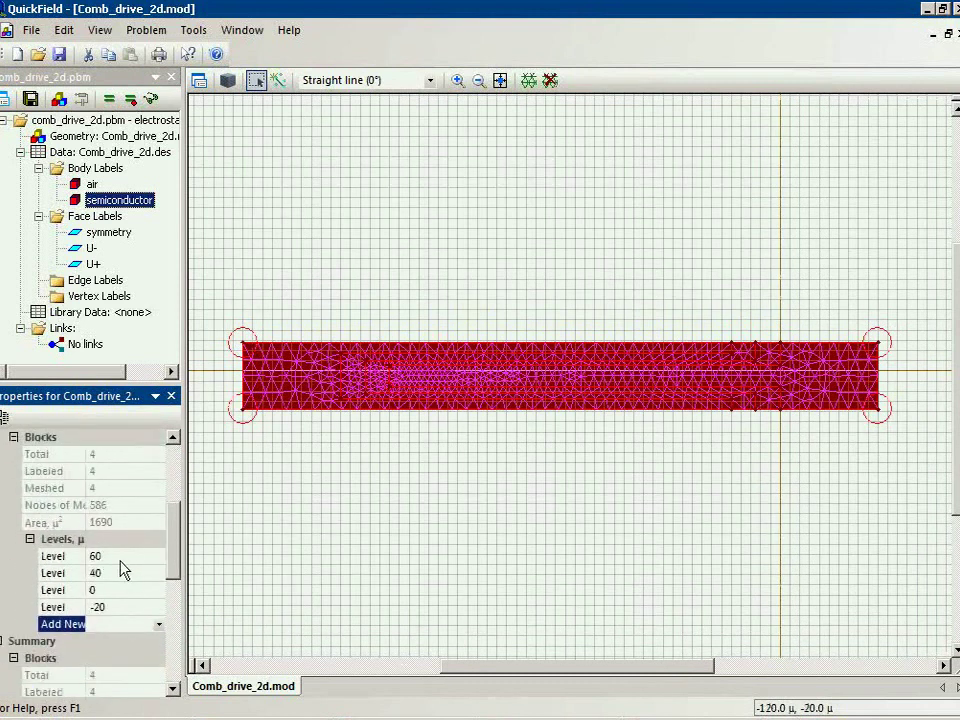
# Step: In the 3D front view, label the top and bottom layers' eight bodies as air
pyautogui.click(228, 79)
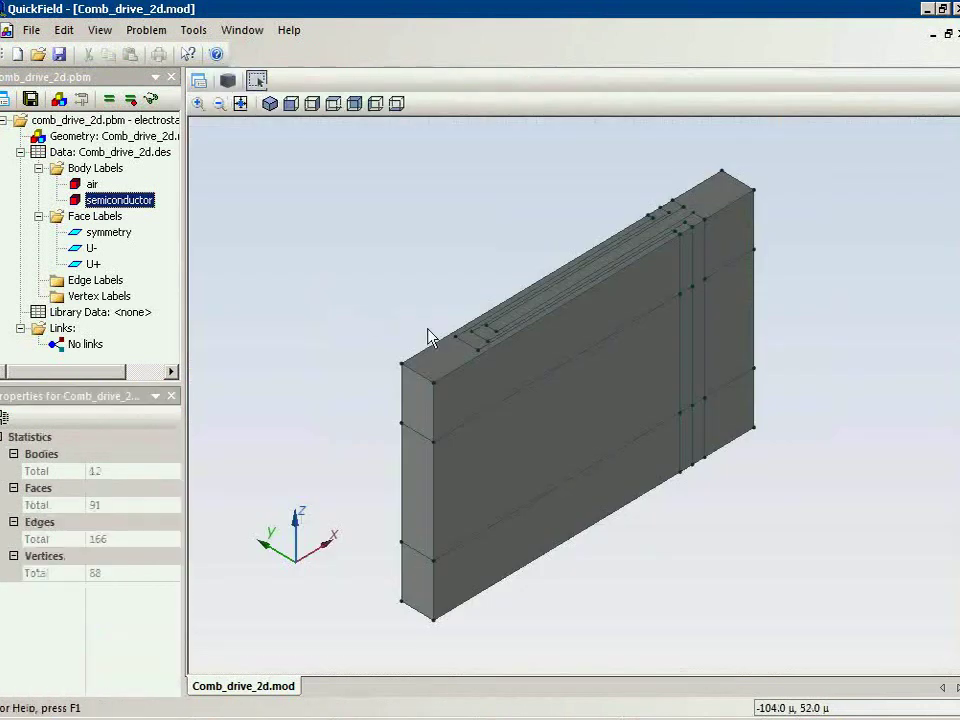
pyautogui.click(290, 103)
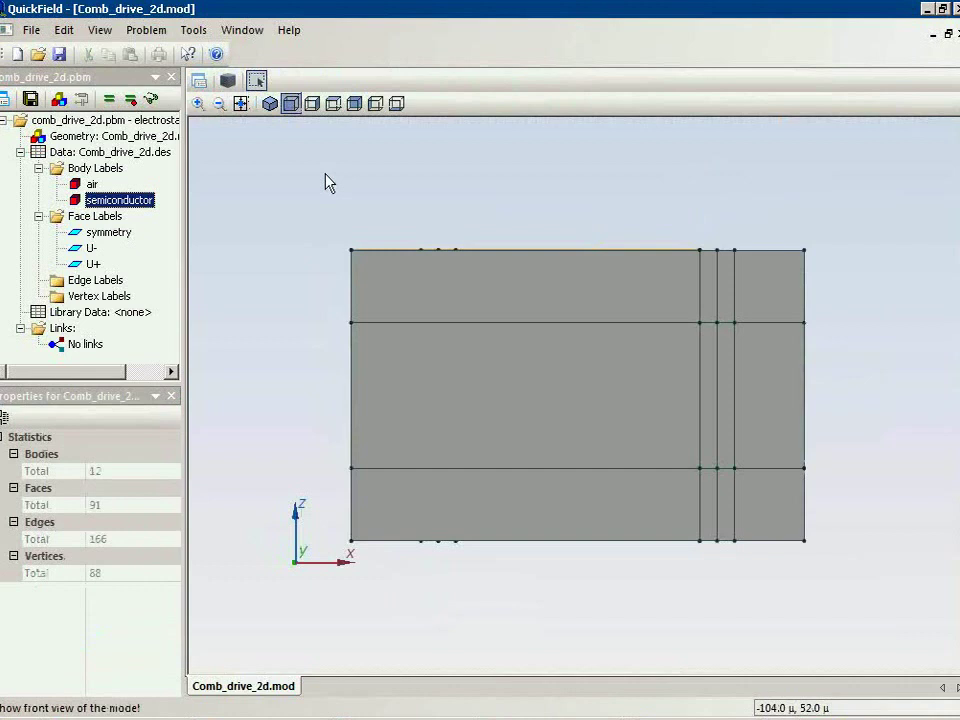
pyautogui.moveTo(805, 268); pyautogui.dragTo(365, 292)
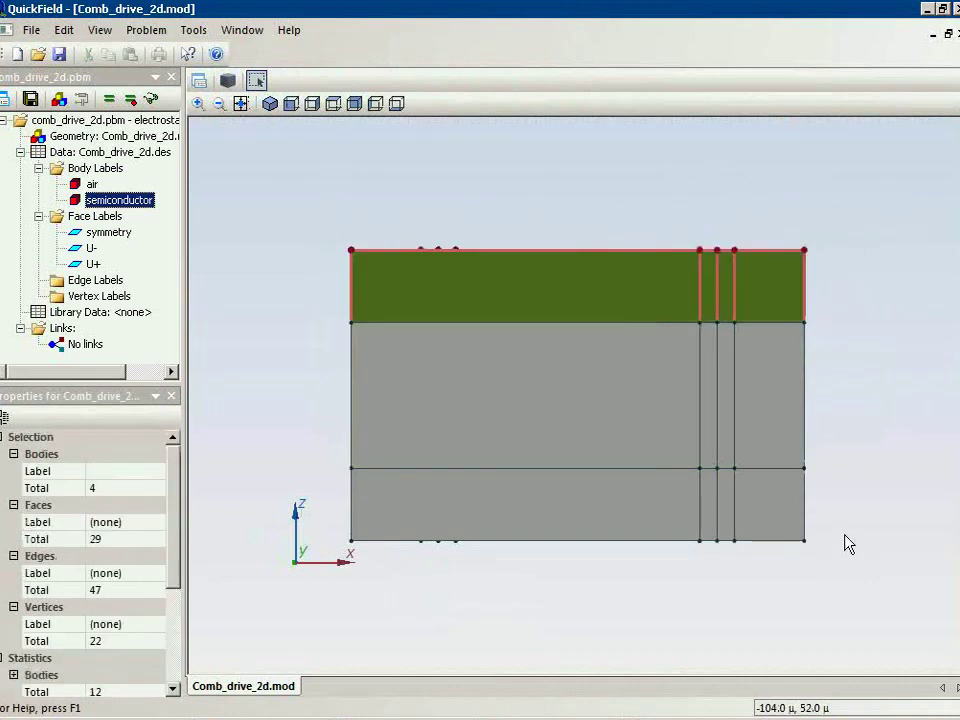
pyautogui.moveTo(866, 561); pyautogui.dragTo(228, 487)
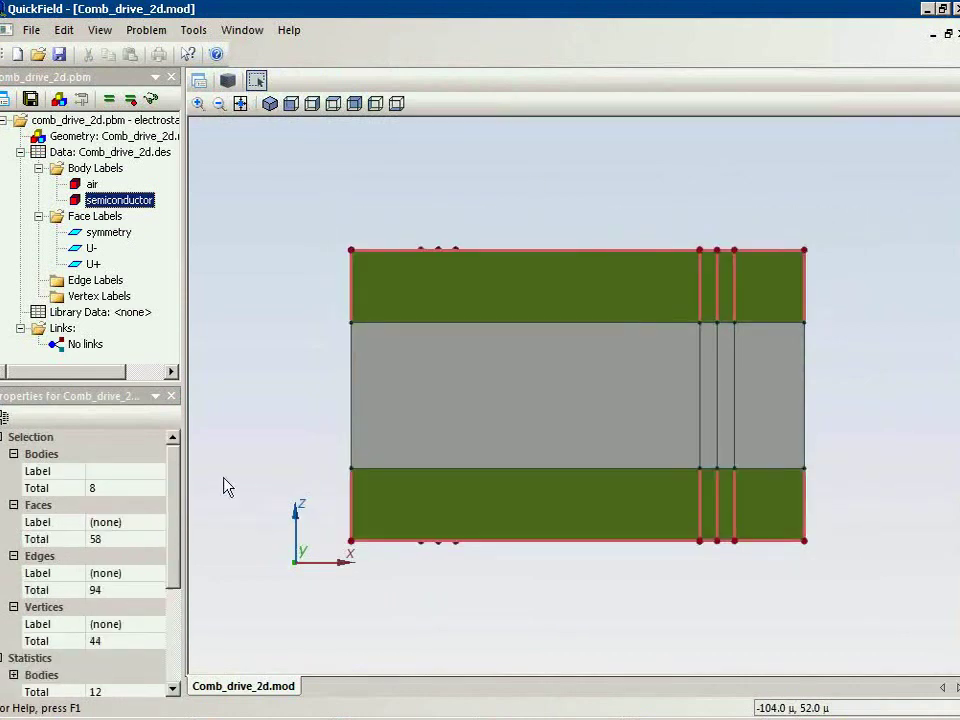
pyautogui.click(158, 471)
pyautogui.click(150, 502)
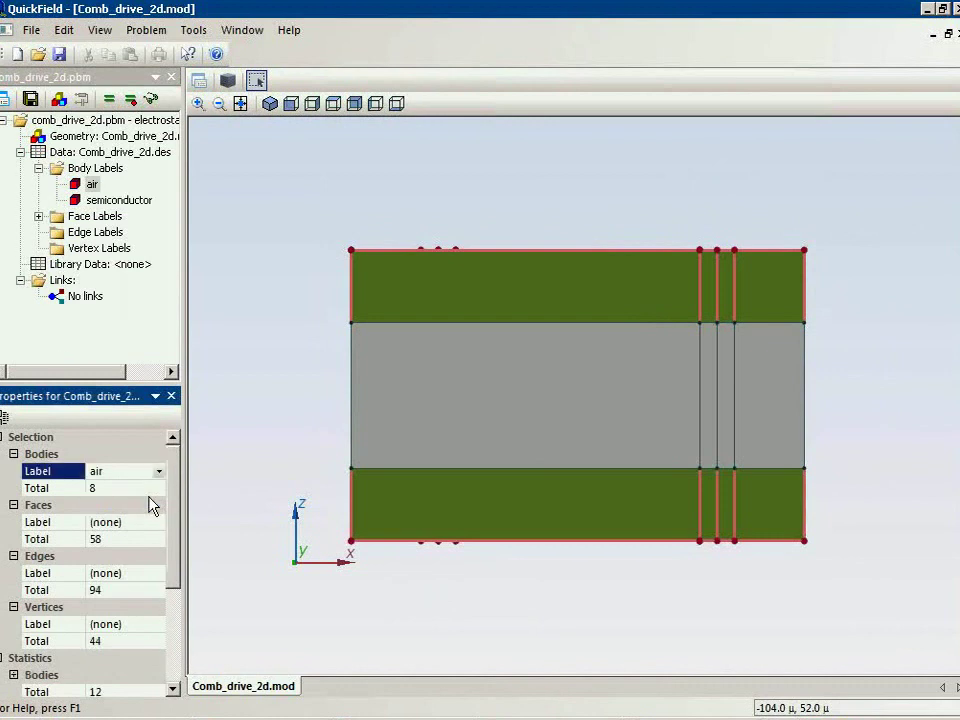
pyautogui.click(269, 103)
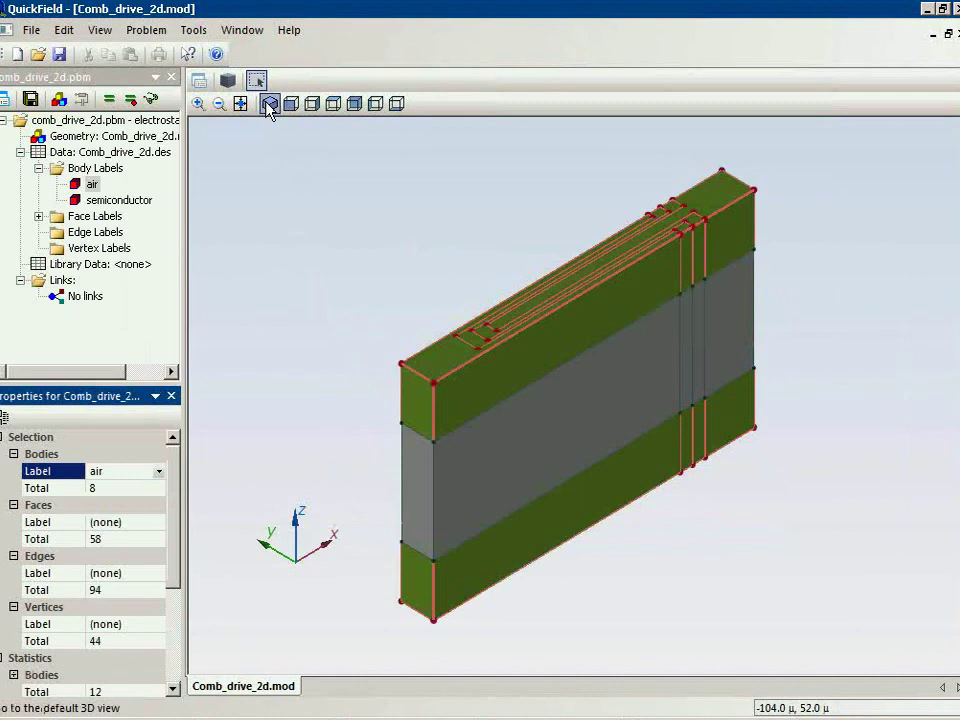
# Step: Hide the air bodies and highlight the semiconductor bodies, rotating to inspect the comb fingers
pyautogui.click(64, 153)
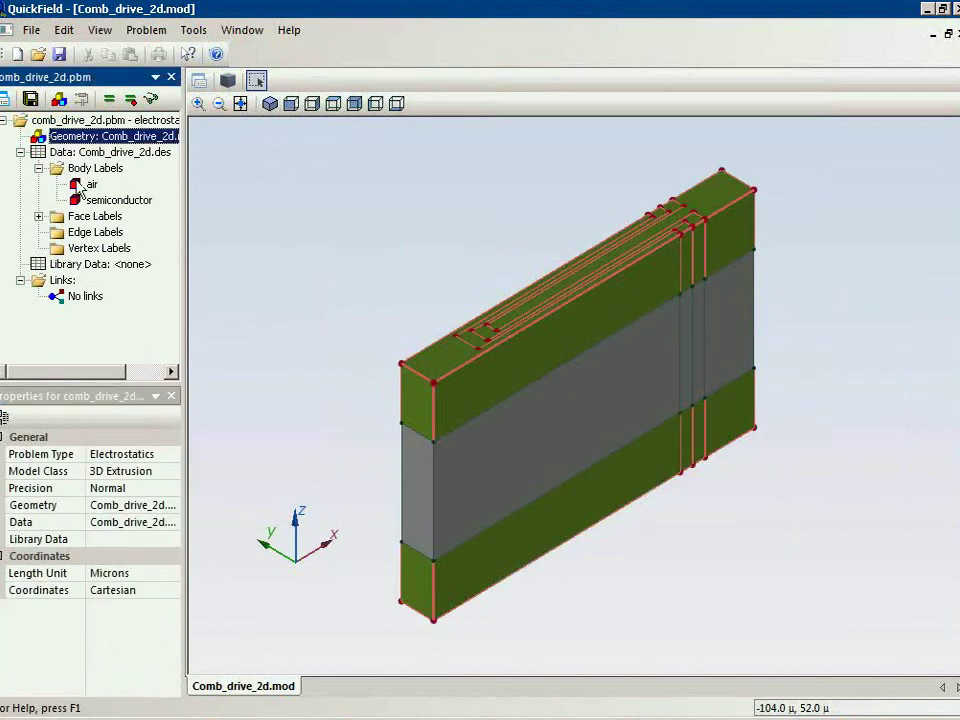
pyautogui.click(80, 187)
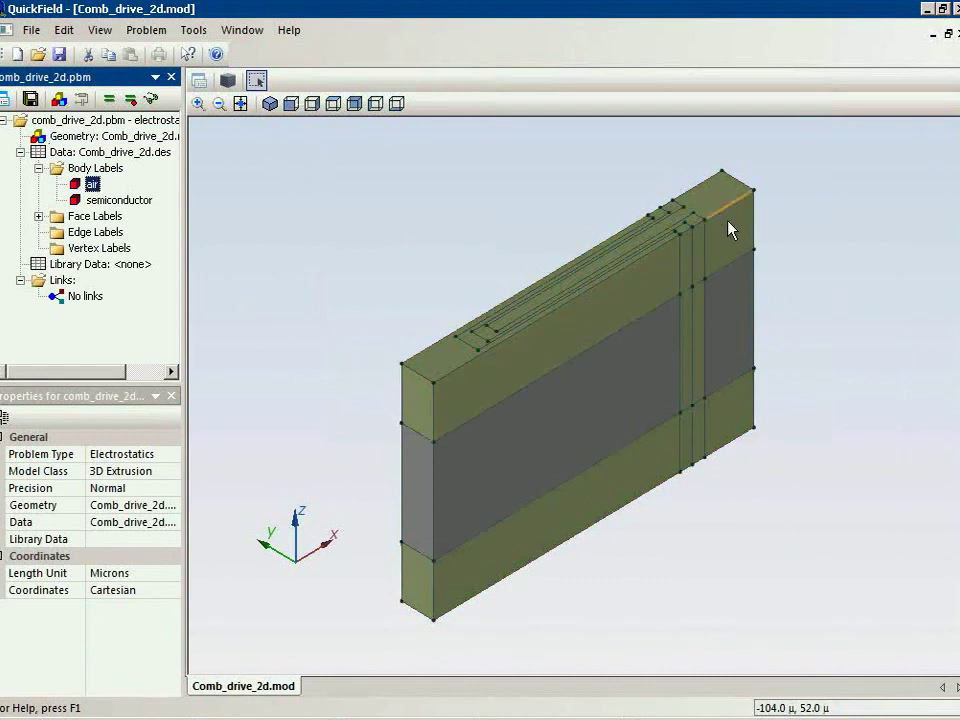
pyautogui.rightClick(557, 345)
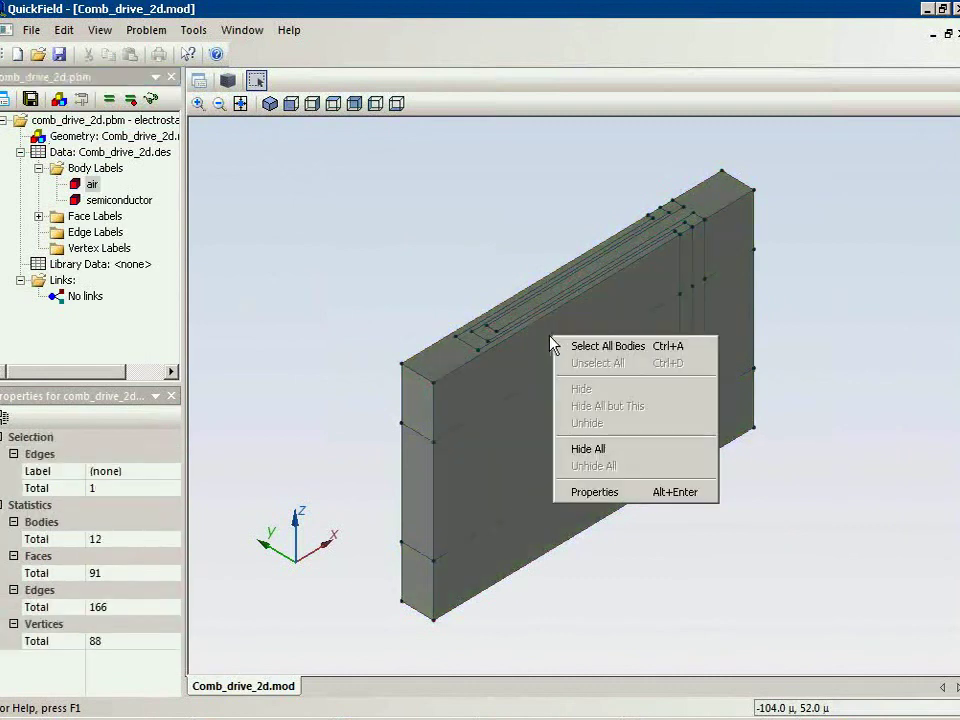
pyautogui.click(90, 169)
pyautogui.click(91, 185)
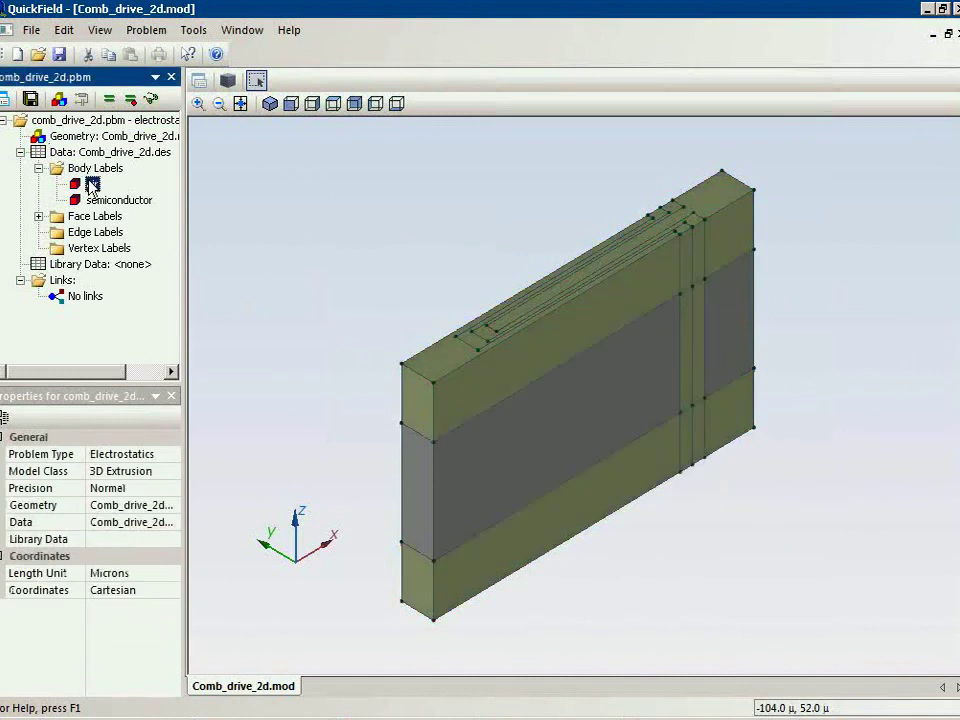
pyautogui.click(100, 30)
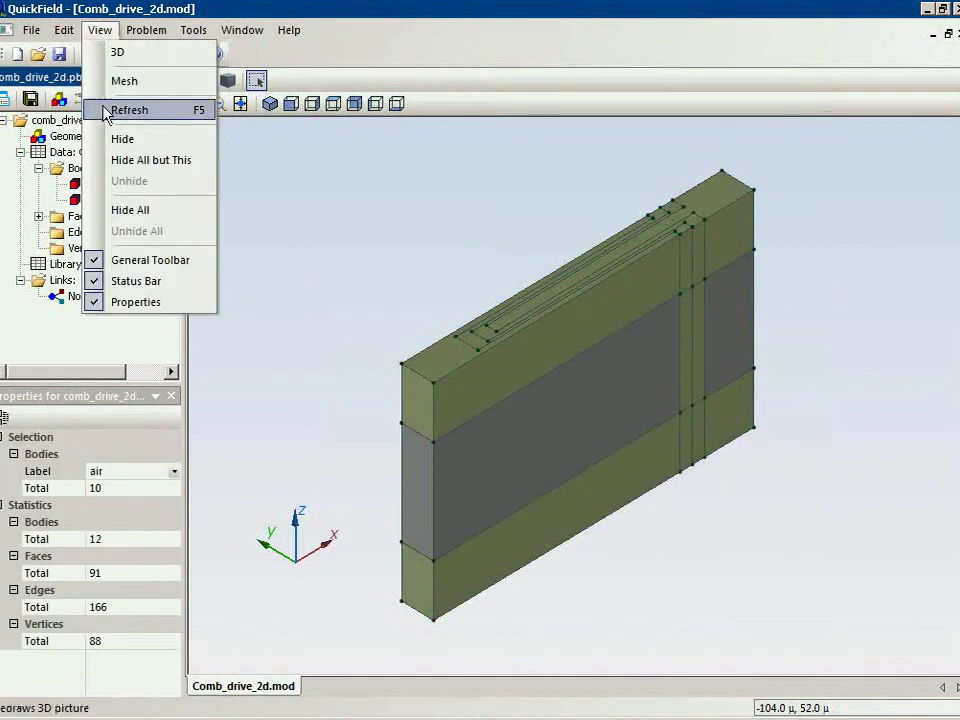
pyautogui.click(118, 137)
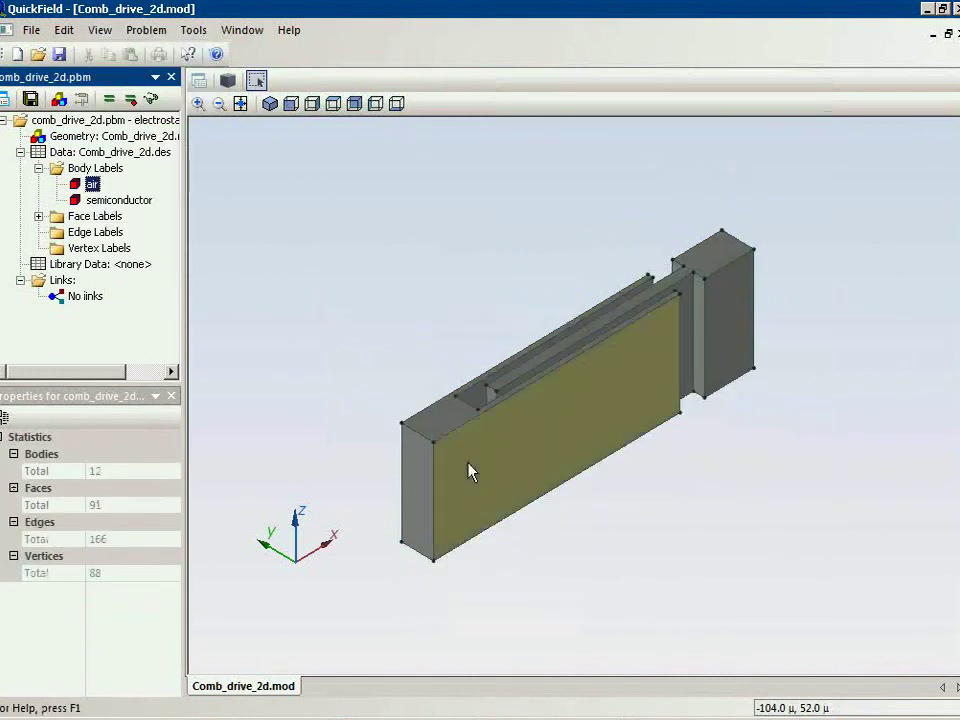
pyautogui.click(145, 203)
pyautogui.moveTo(355, 340); pyautogui.dragTo(611, 547)
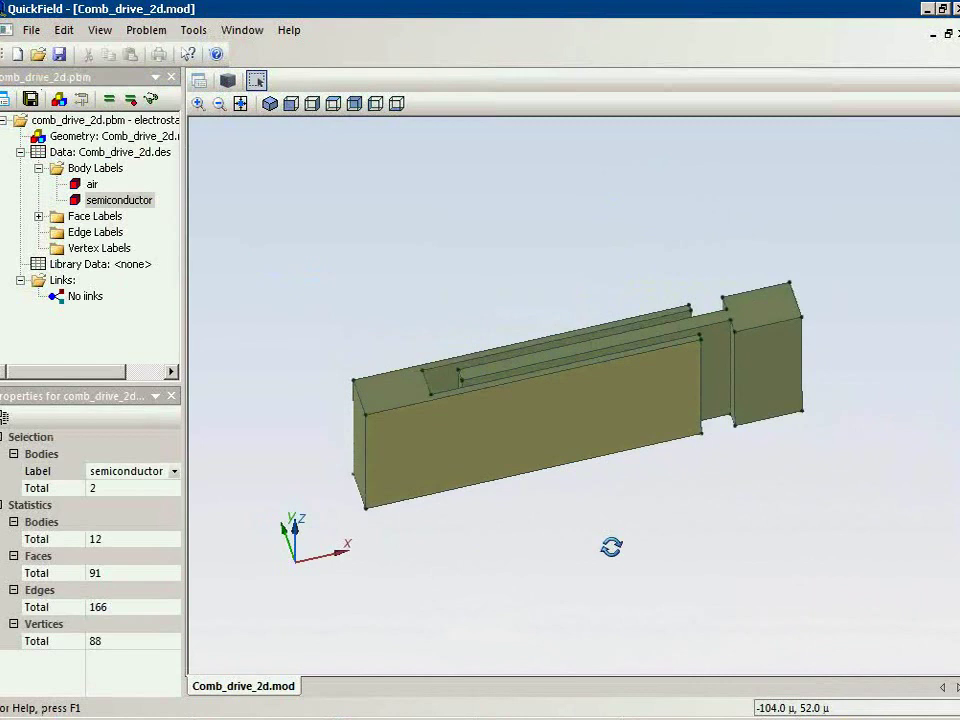
# Step: Expand the face labels and highlight the faces carrying the U- label
pyautogui.click(38, 216)
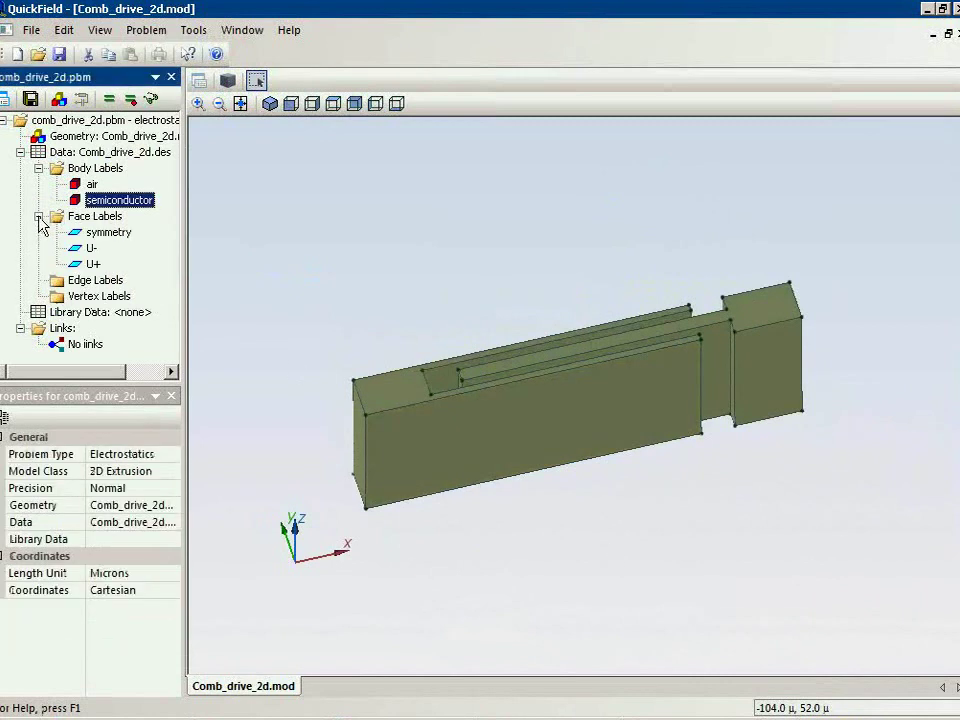
pyautogui.click(88, 248)
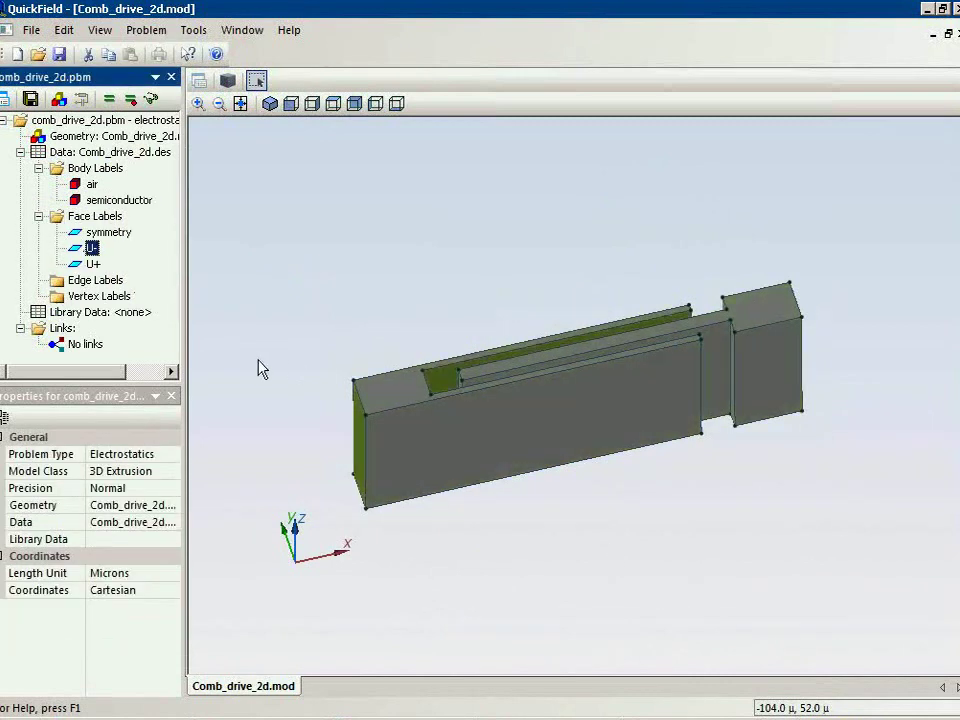
pyautogui.moveTo(259, 368); pyautogui.dragTo(290, 369)
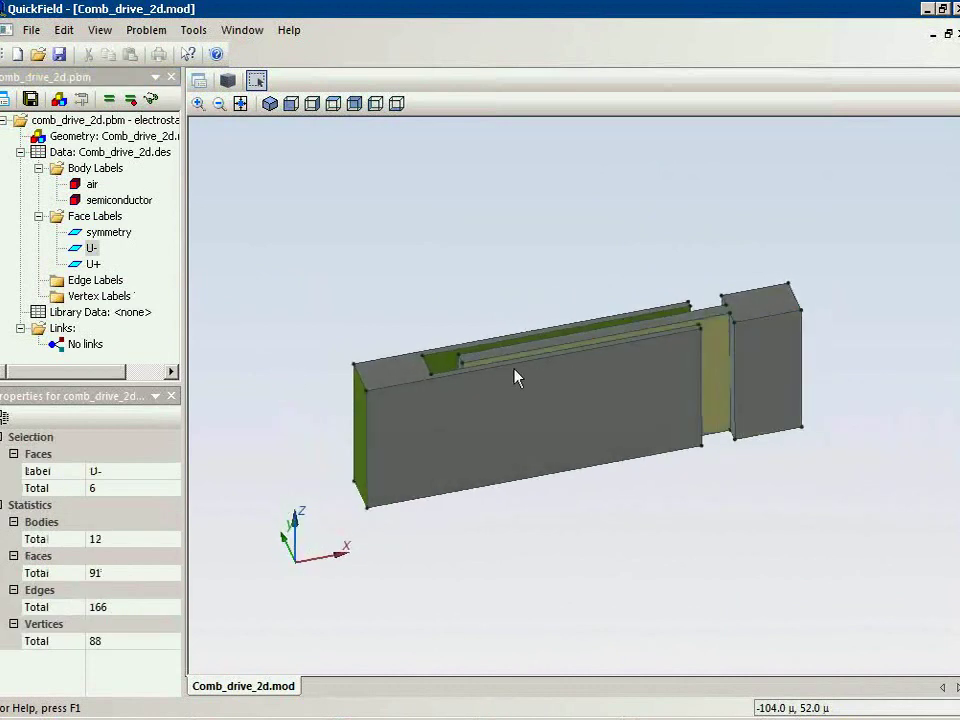
# Step: Assign the U- label to two more semiconductor faces and check the U- faces
pyautogui.click(414, 367)
pyautogui.moveTo(418, 371); pyautogui.dragTo(392, 380)
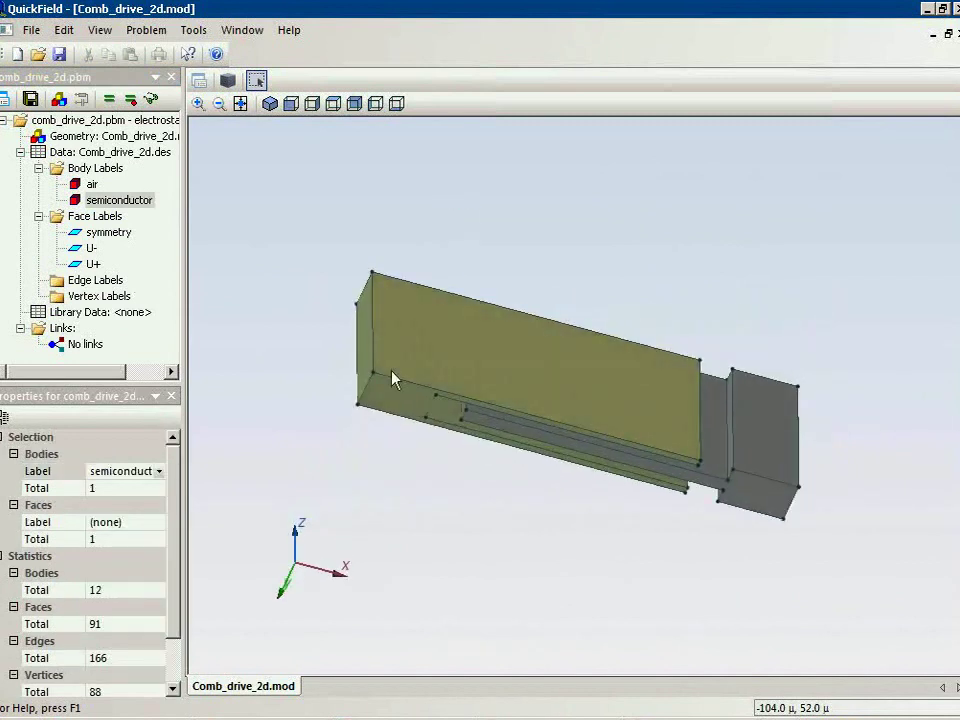
pyautogui.keyDown('ctrl'); pyautogui.click(388, 399); pyautogui.keyUp('ctrl')
pyautogui.click(158, 524)
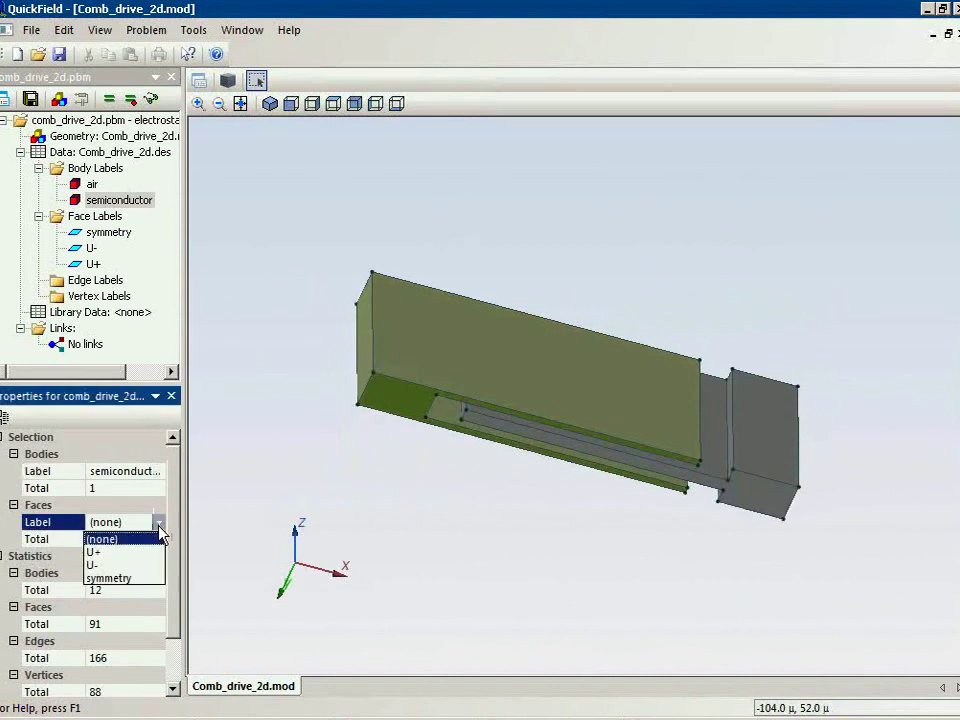
pyautogui.click(150, 563)
pyautogui.moveTo(236, 303); pyautogui.dragTo(242, 529)
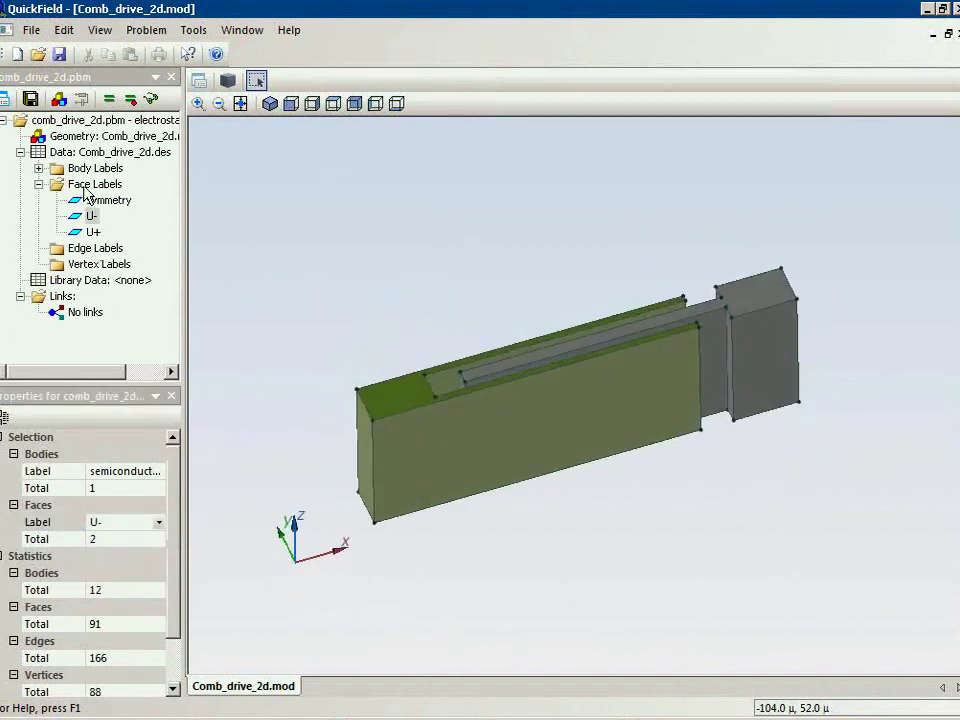
pyautogui.click(88, 215)
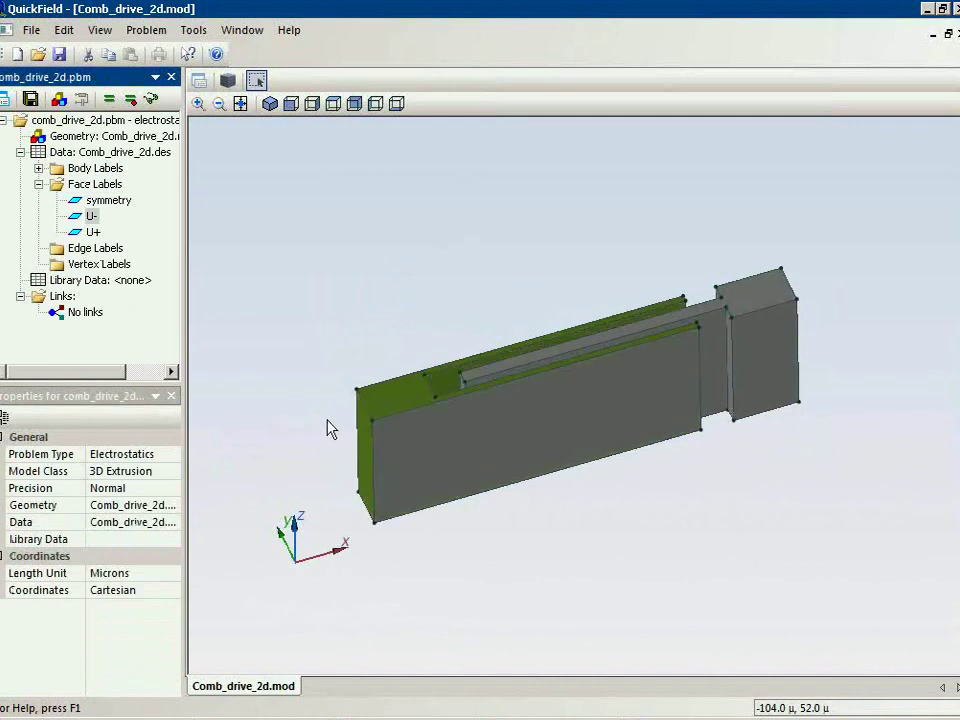
pyautogui.moveTo(326, 426); pyautogui.dragTo(317, 339)
# Step: Assign the U+ label to two underside faces at the comb's right end
pyautogui.click(93, 232)
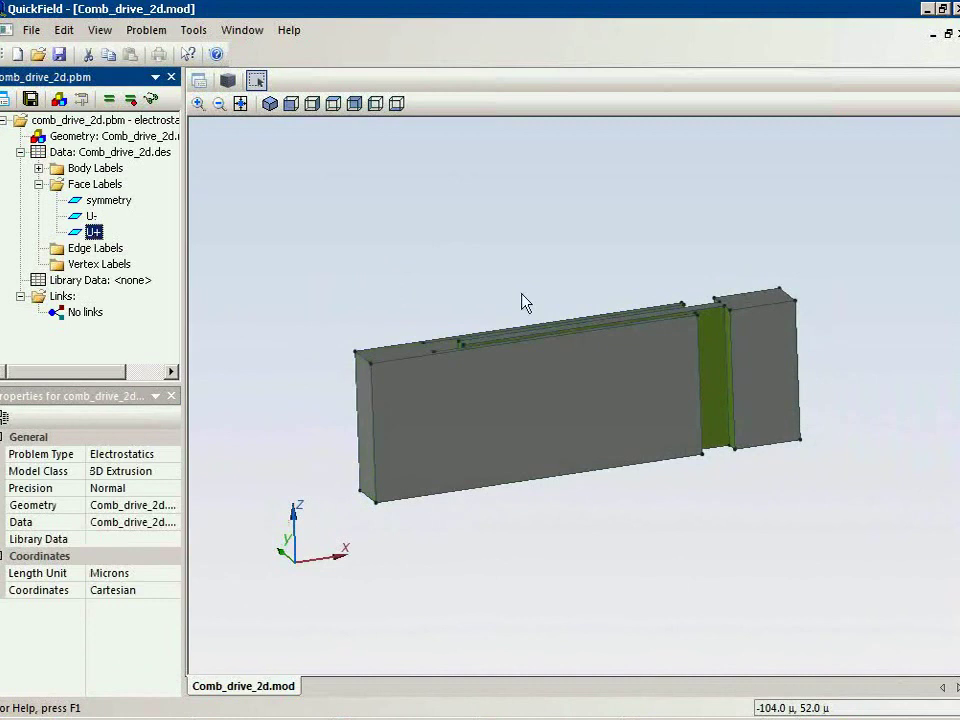
pyautogui.click(746, 306)
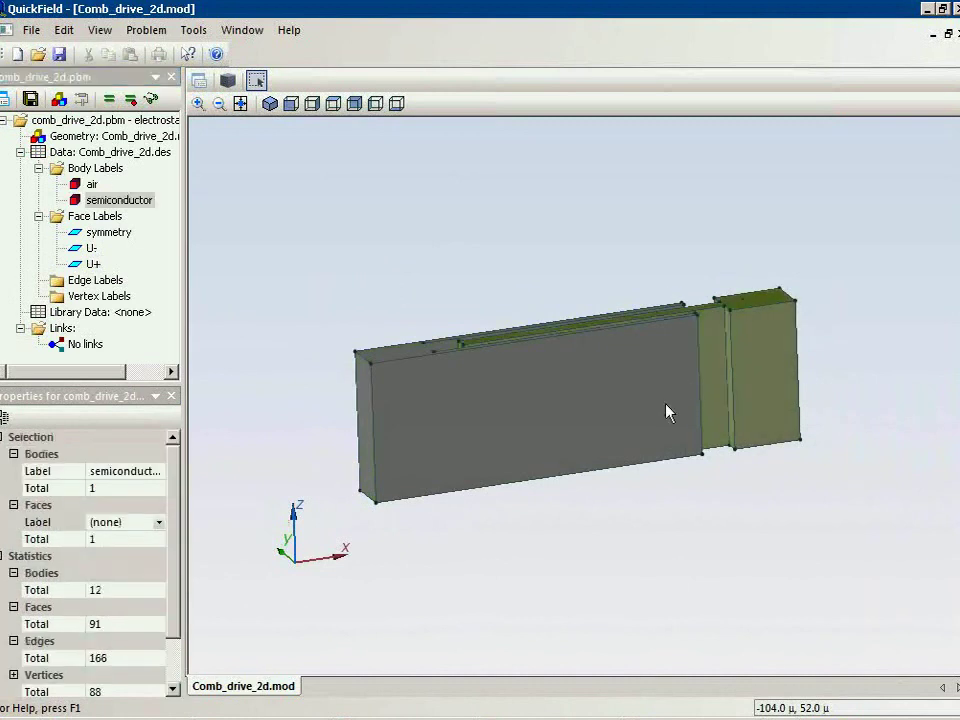
pyautogui.moveTo(669, 411); pyautogui.dragTo(658, 349)
pyautogui.click(754, 473)
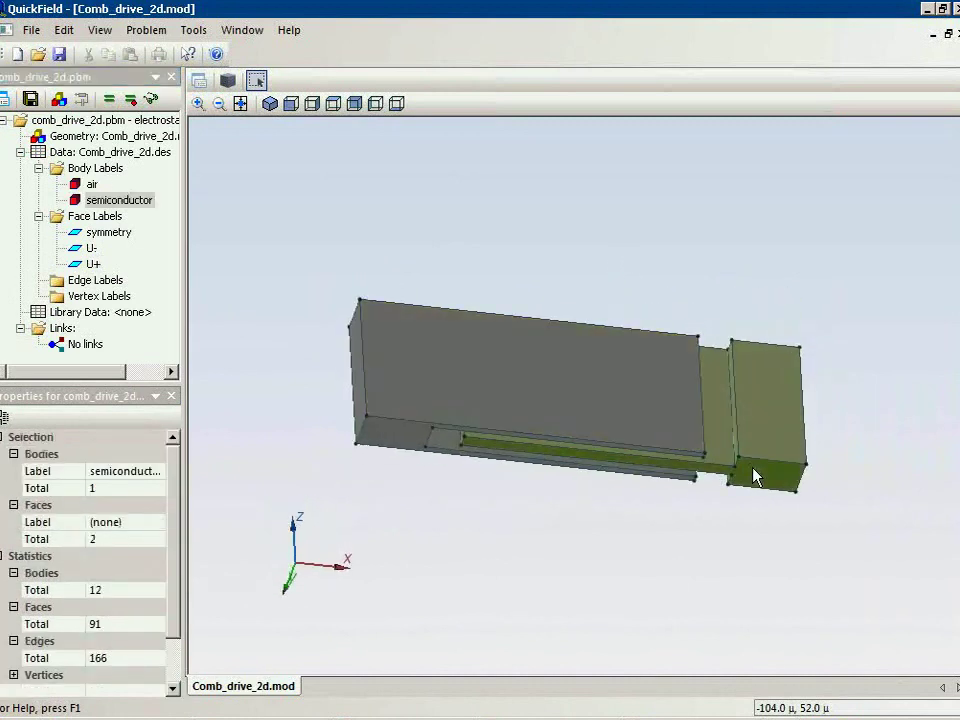
pyautogui.click(158, 522)
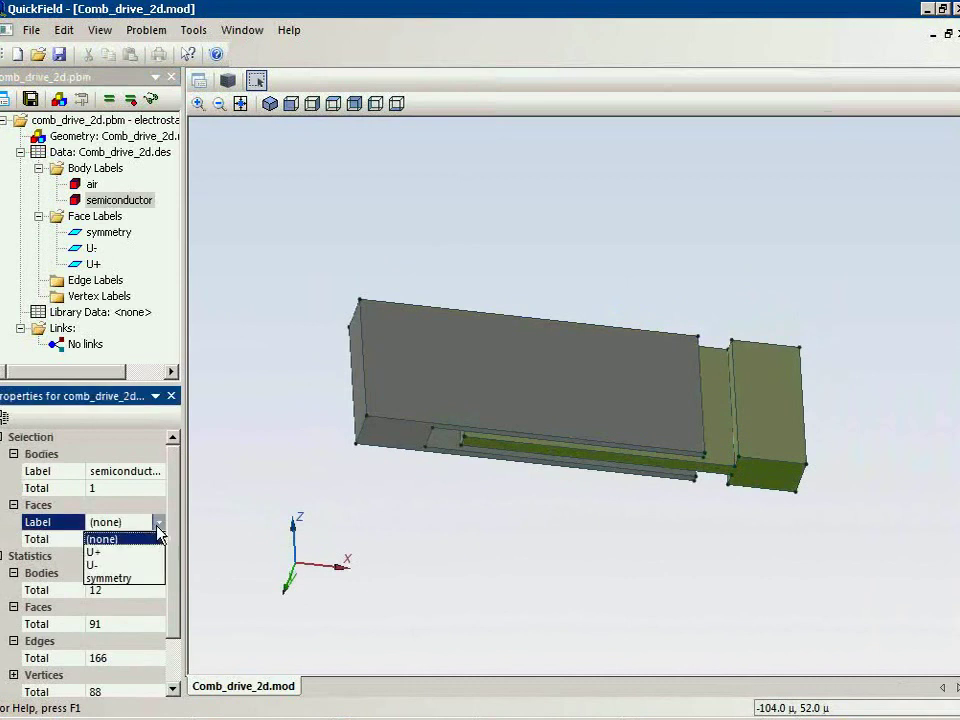
pyautogui.click(124, 550)
pyautogui.moveTo(598, 318); pyautogui.dragTo(632, 527)
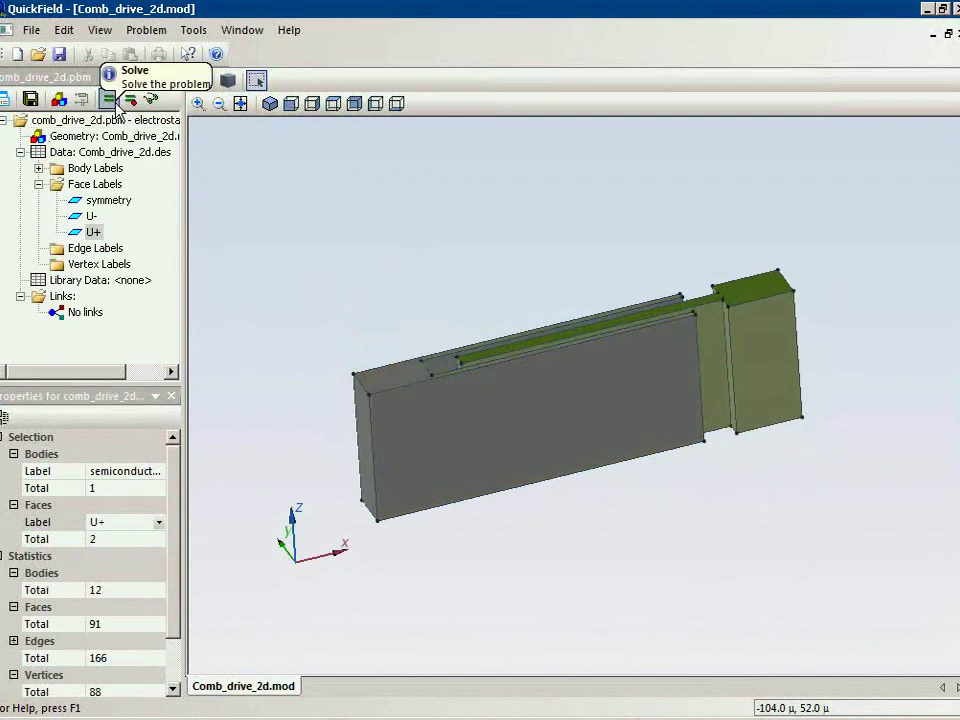
# Step: Save and solve the 3D comb drive, then view the -0.02 to 0.02 V voltage map
pyautogui.click(112, 102)
pyautogui.click(499, 430)
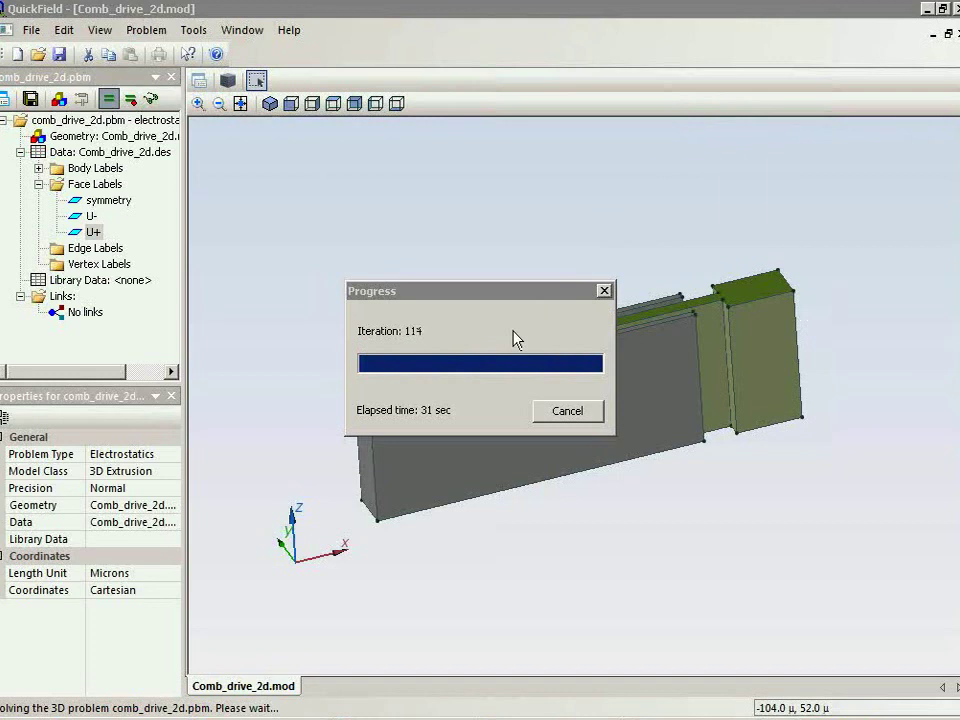
pyautogui.click(546, 408)
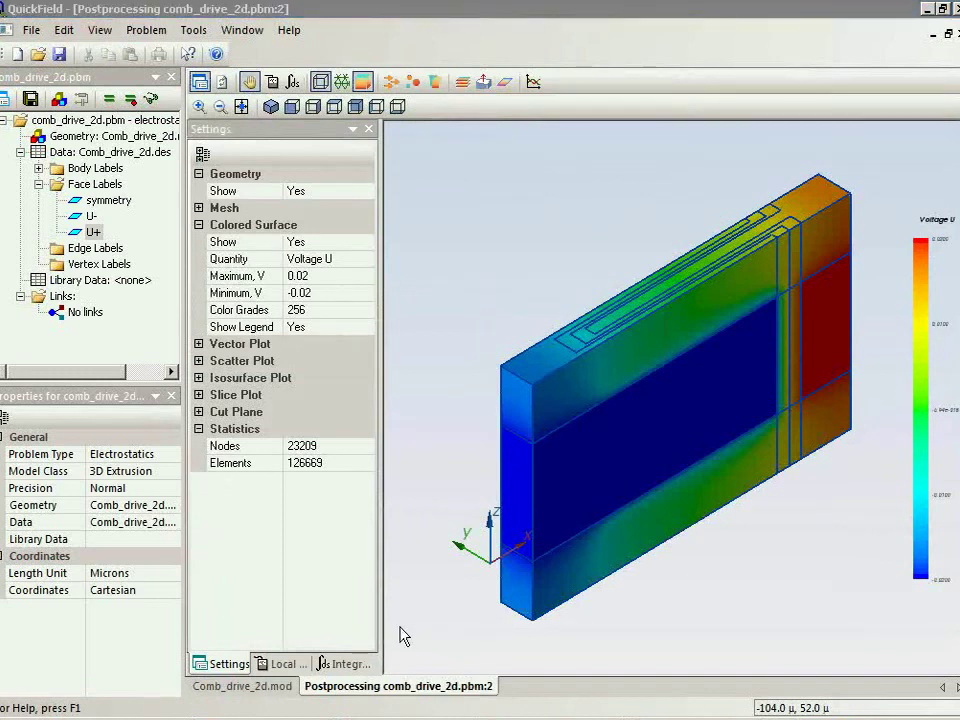
# Step: Rotate the comb's voltage map to a top view and open the Integral Calculator
pyautogui.moveTo(446, 499); pyautogui.dragTo(426, 448)
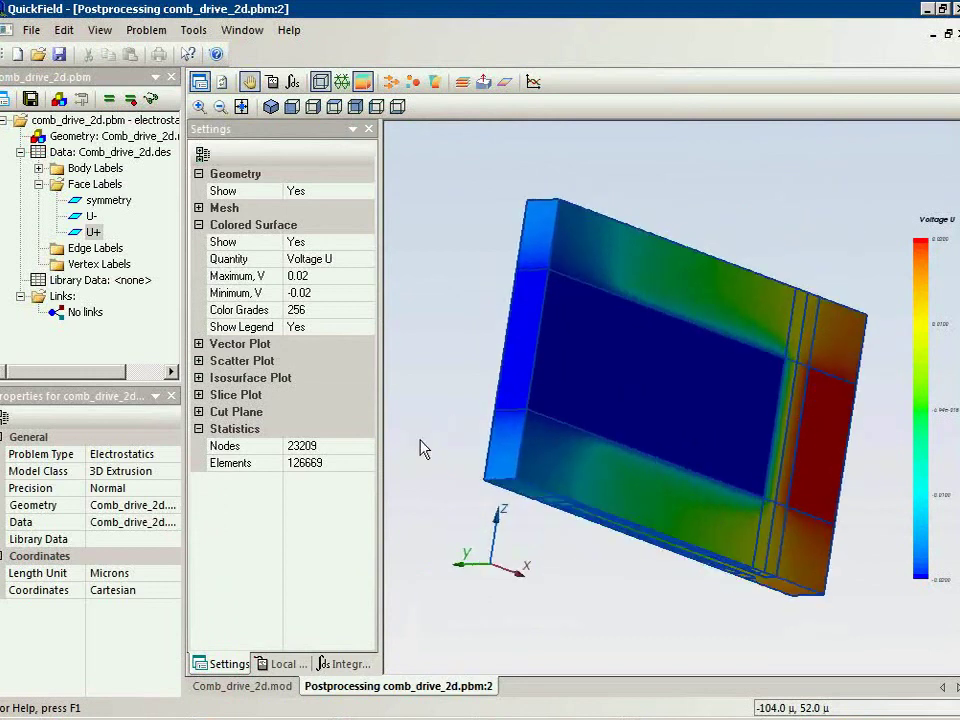
pyautogui.click(334, 108)
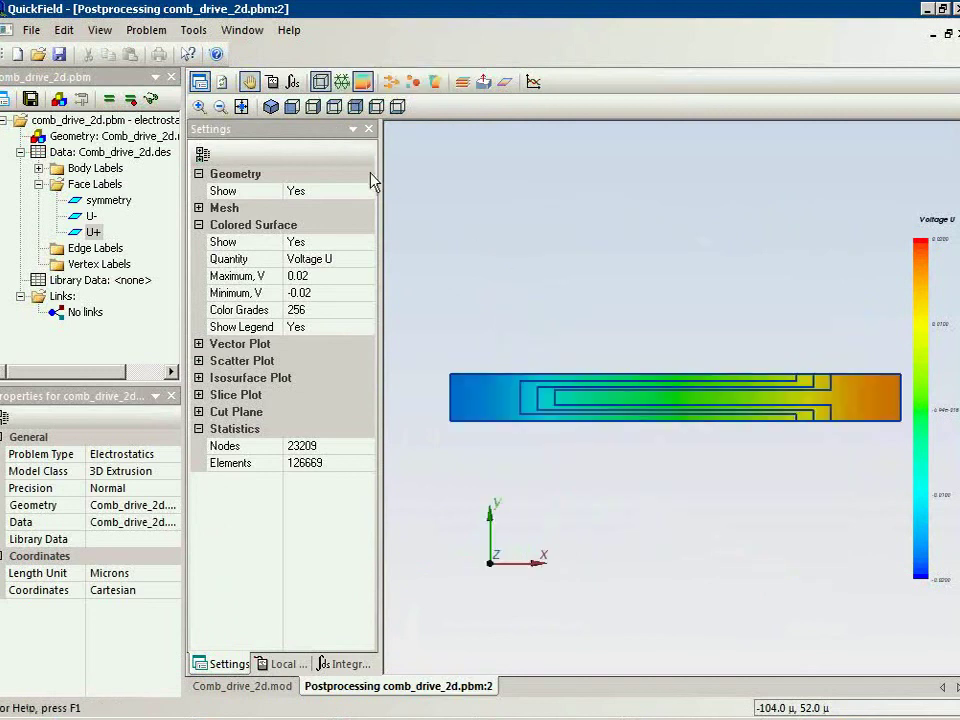
pyautogui.click(293, 83)
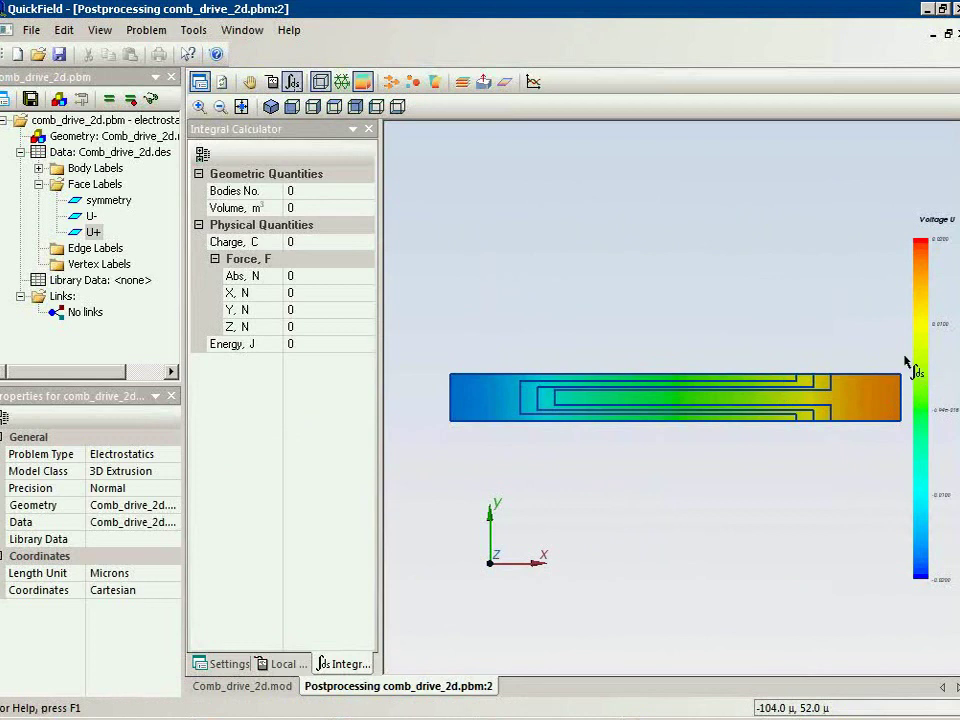
# Step: Select the six bodies at the comb's right end to get Fx = -2.41558e-13 N
pyautogui.moveTo(905, 357); pyautogui.dragTo(822, 440)
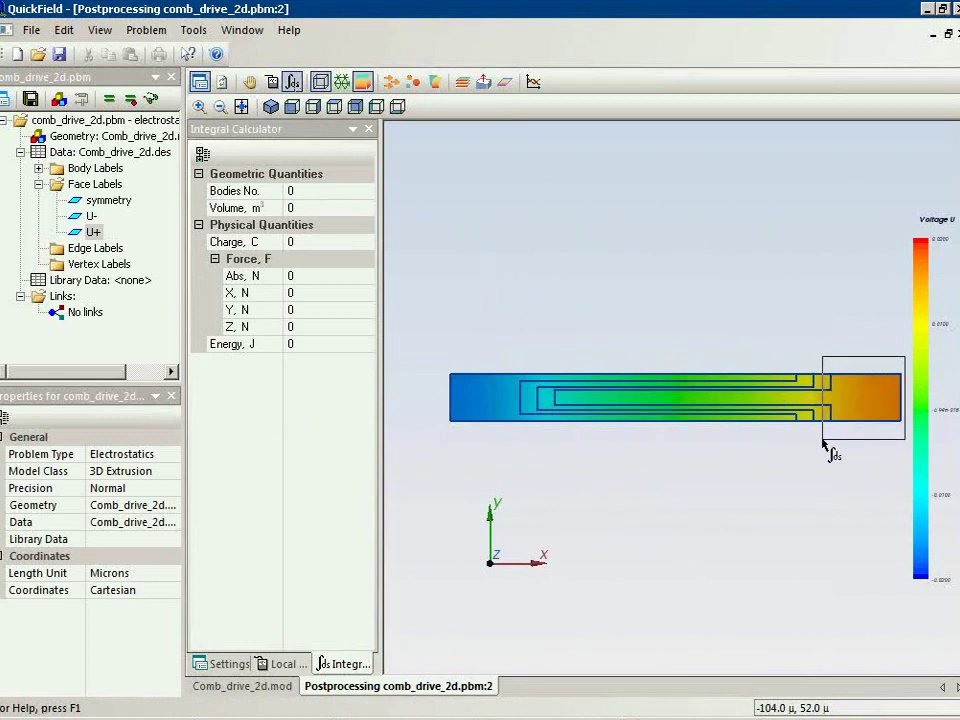
pyautogui.moveTo(823, 441); pyautogui.dragTo(825, 446)
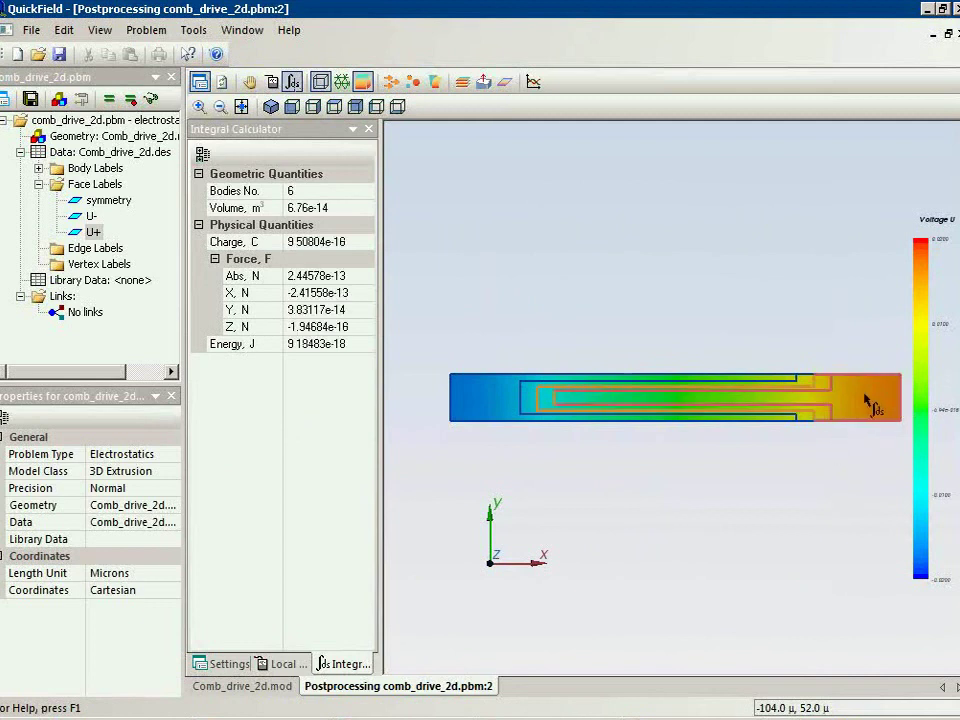
pyautogui.click(301, 293)
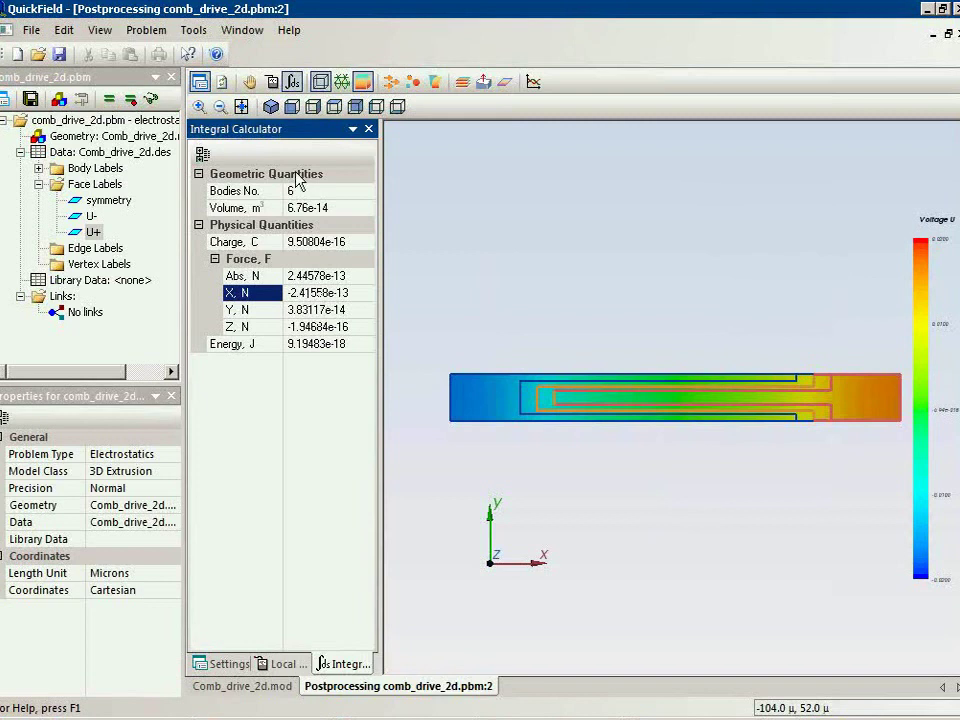
# Step: Show field vectors instead of the colour map from the right side, zoomed on the comb's middle
pyautogui.click(291, 107)
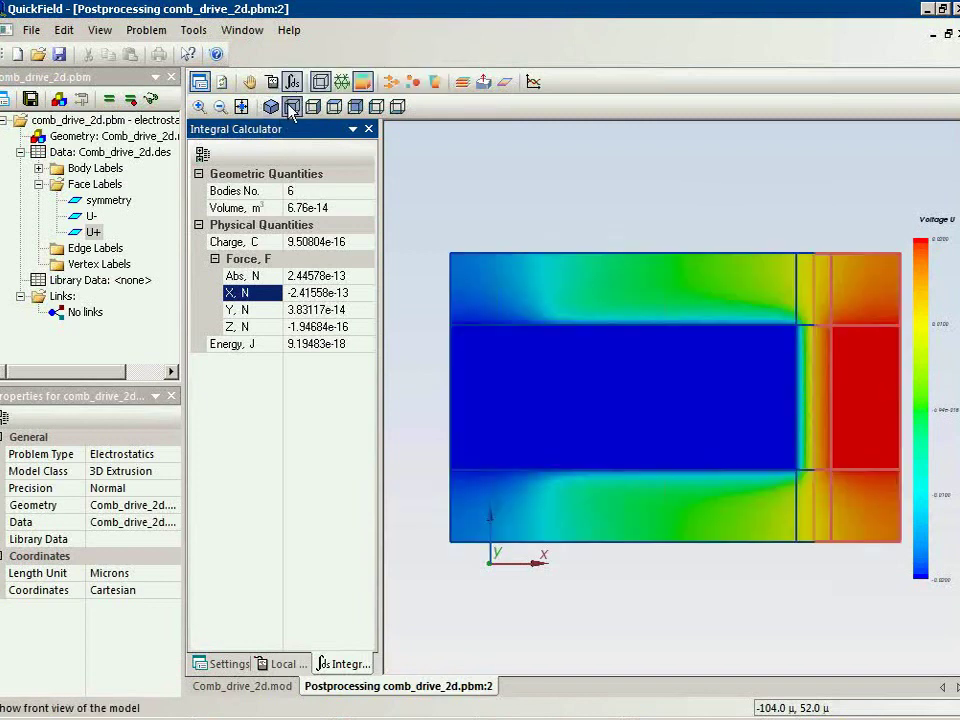
pyautogui.click(315, 109)
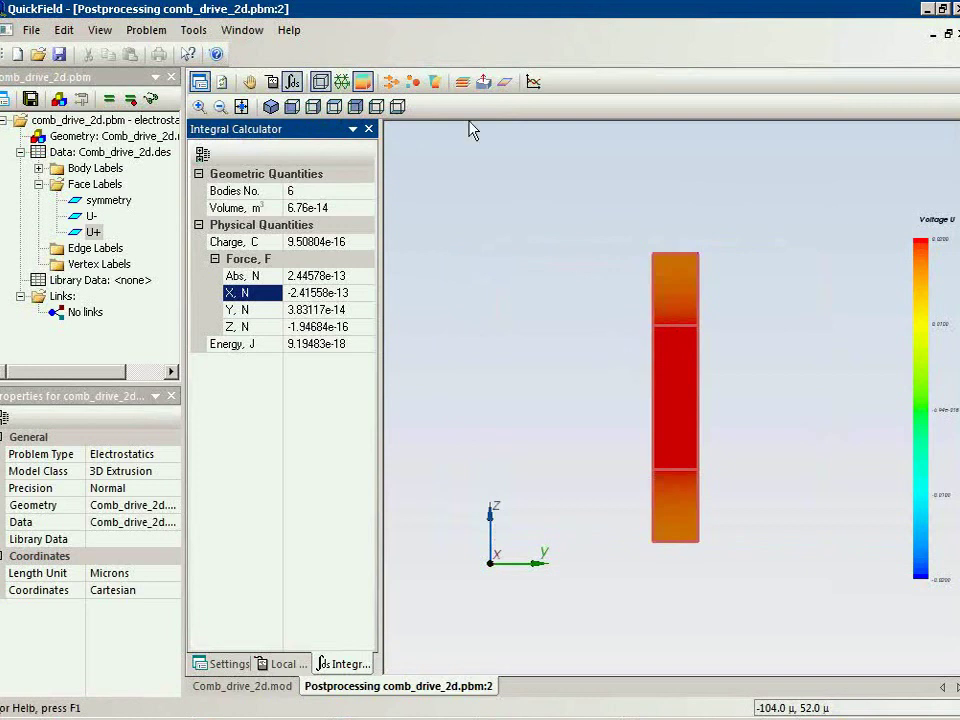
pyautogui.click(366, 84)
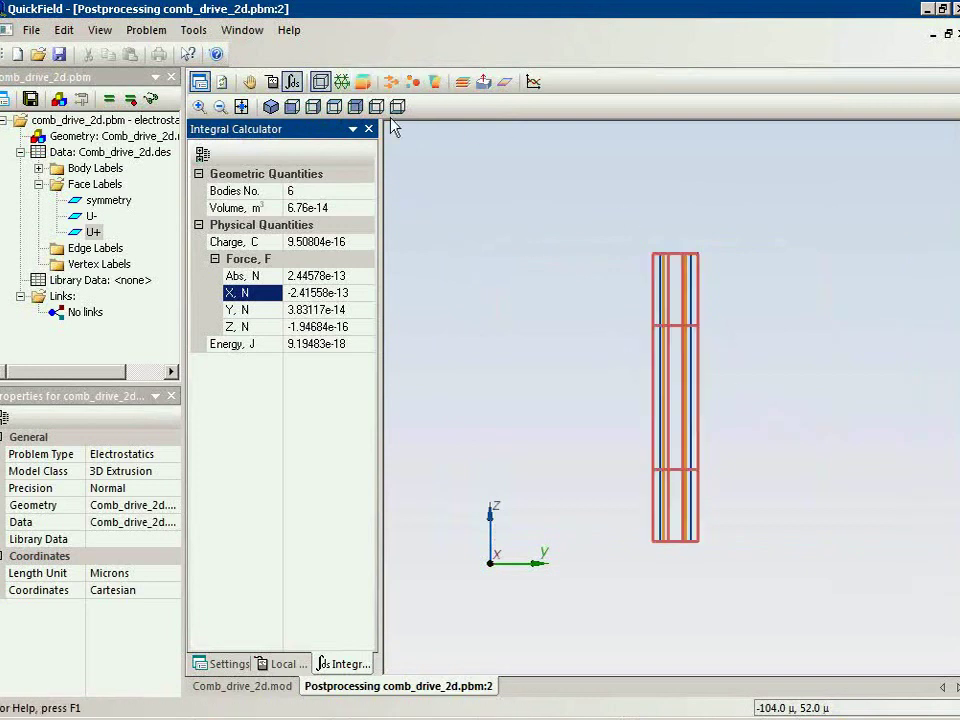
pyautogui.click(389, 84)
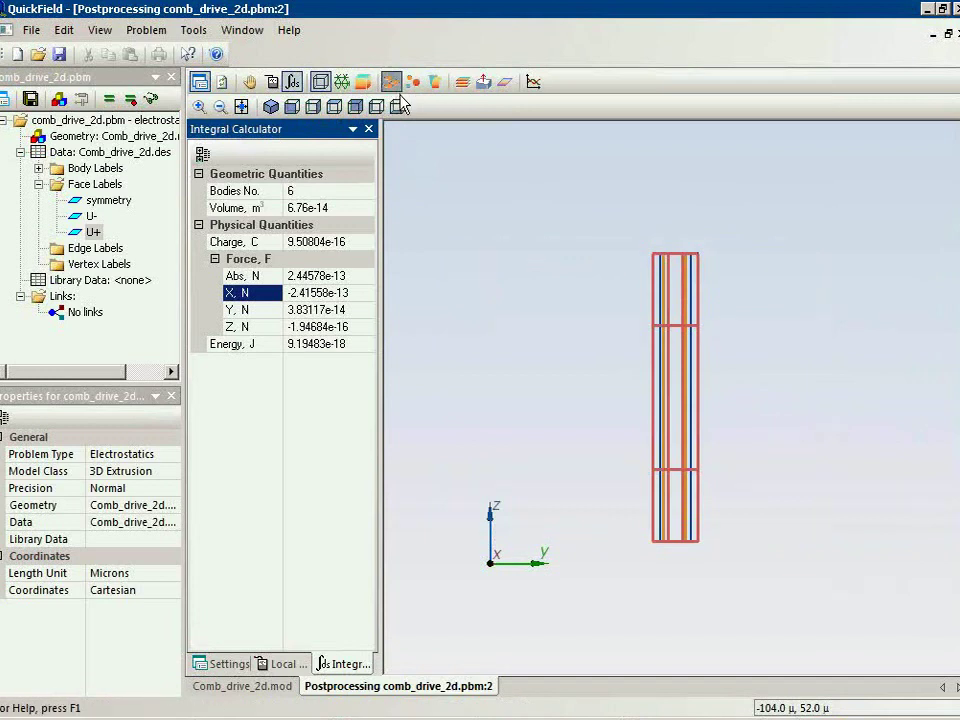
pyautogui.click(199, 105)
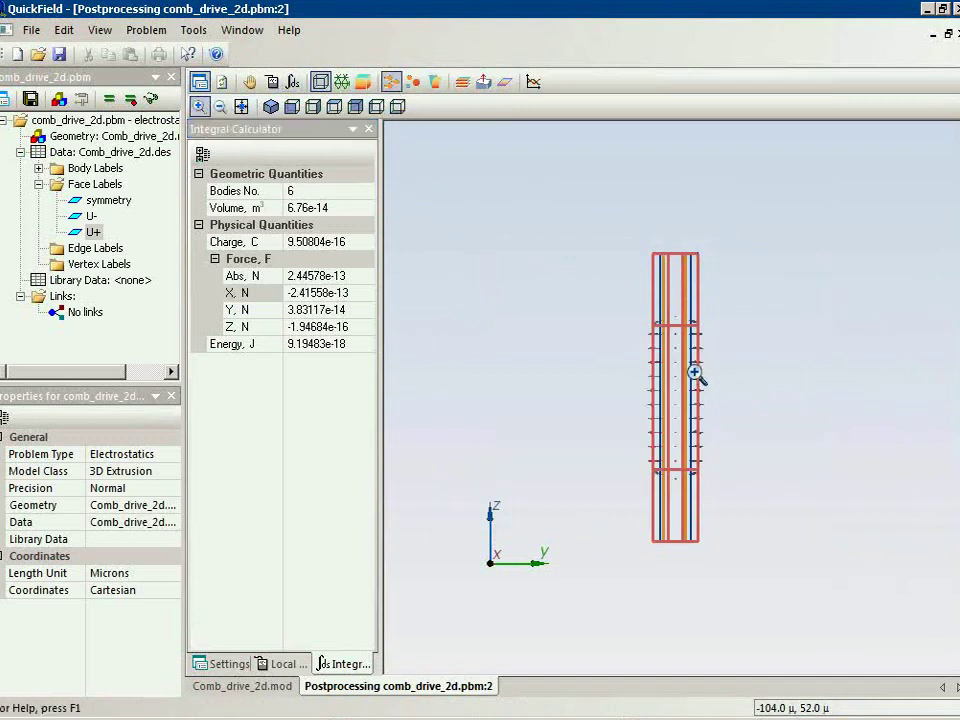
pyautogui.moveTo(632, 291); pyautogui.dragTo(733, 370)
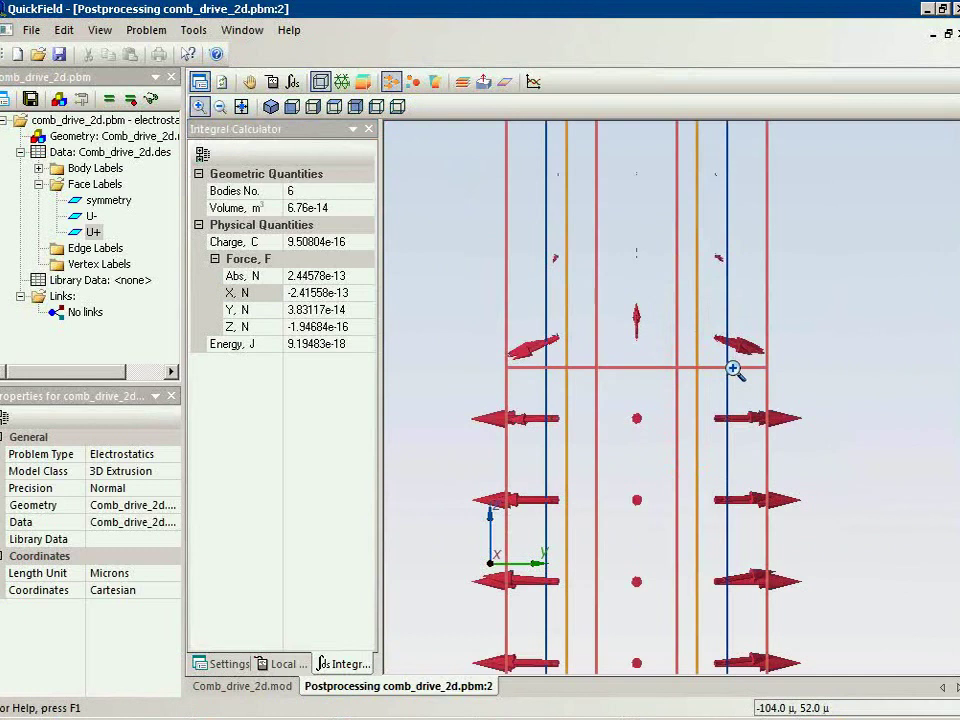